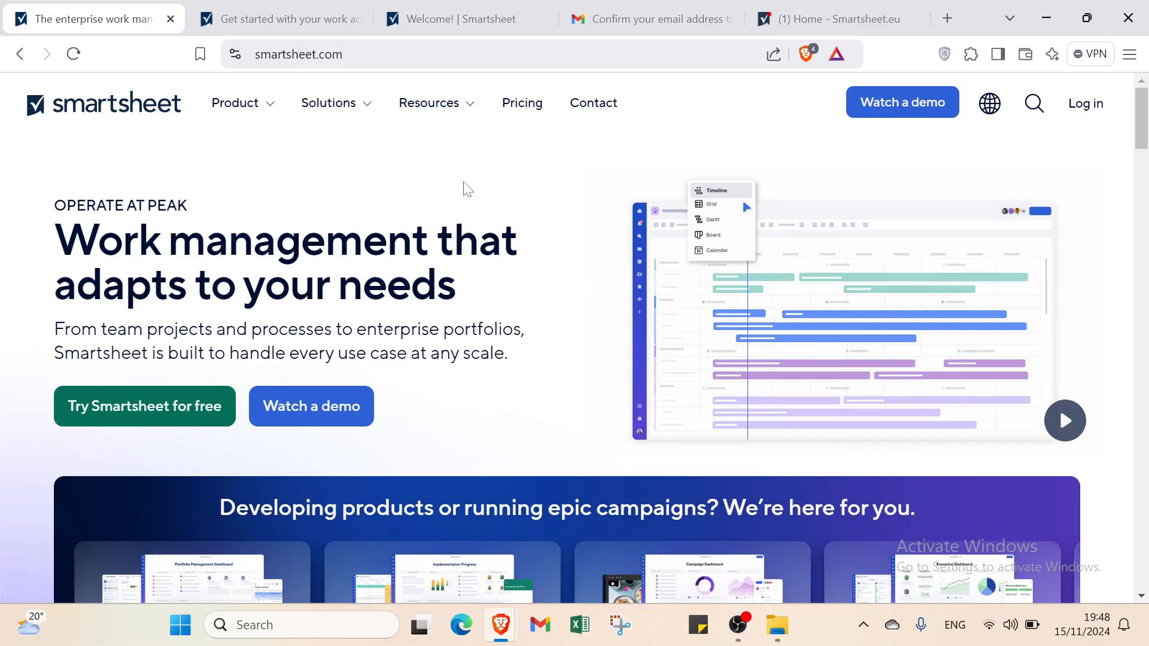
# Look over the Smartsheet website and the open sign-up and confirmation pages, ending on the account's home page.
pyautogui.scroll(-9, 419, 333)
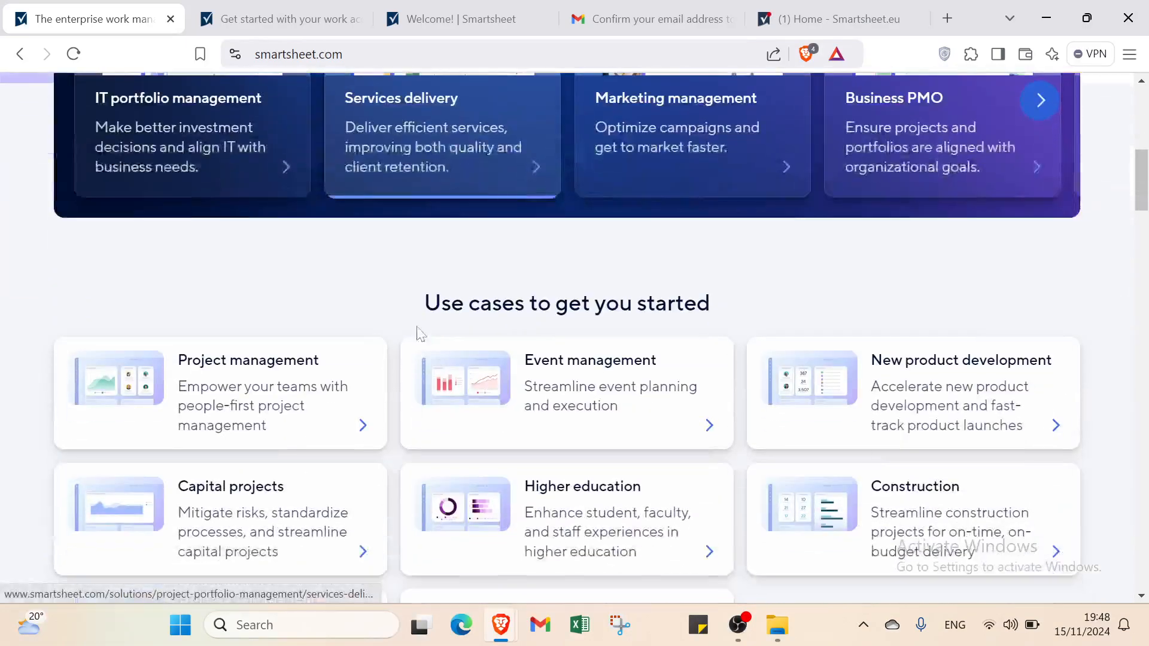
pyautogui.scroll(7, 419, 334)
pyautogui.scroll(2, 521, 359)
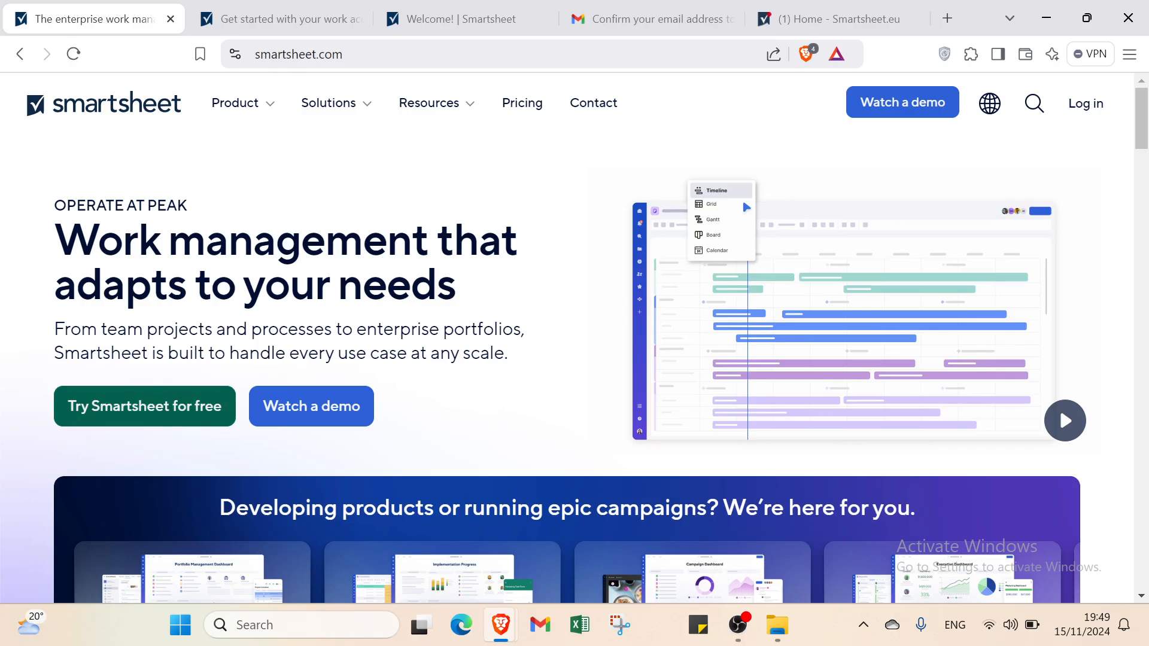
pyautogui.click(276, 24)
pyautogui.click(499, 27)
pyautogui.click(615, 26)
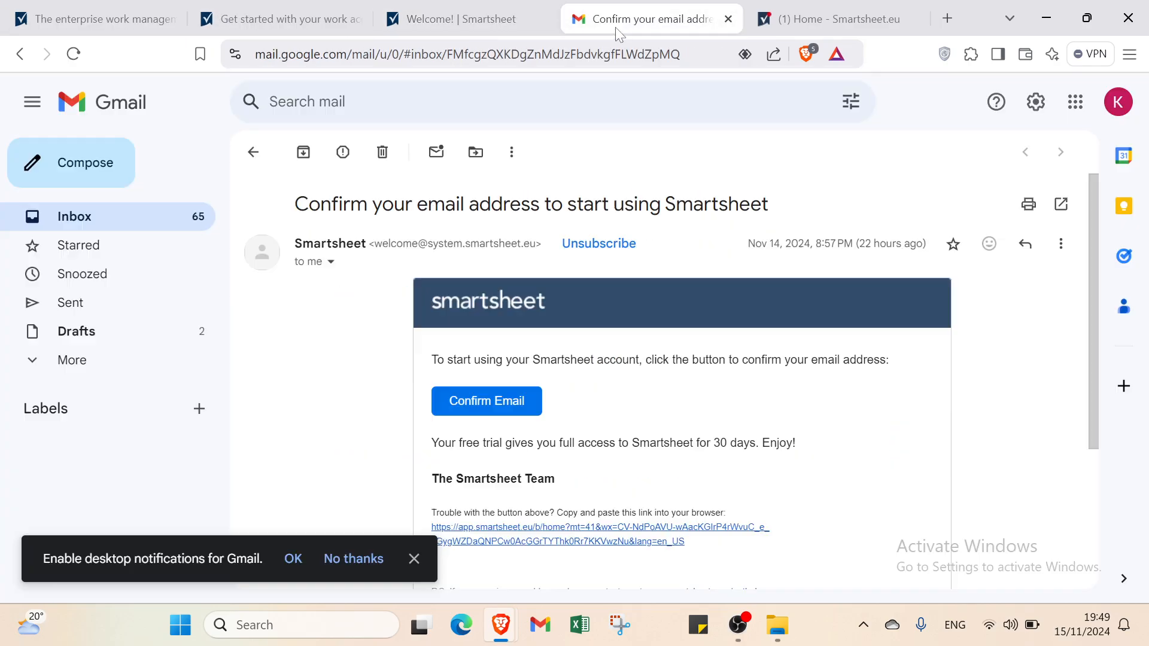
pyautogui.click(832, 20)
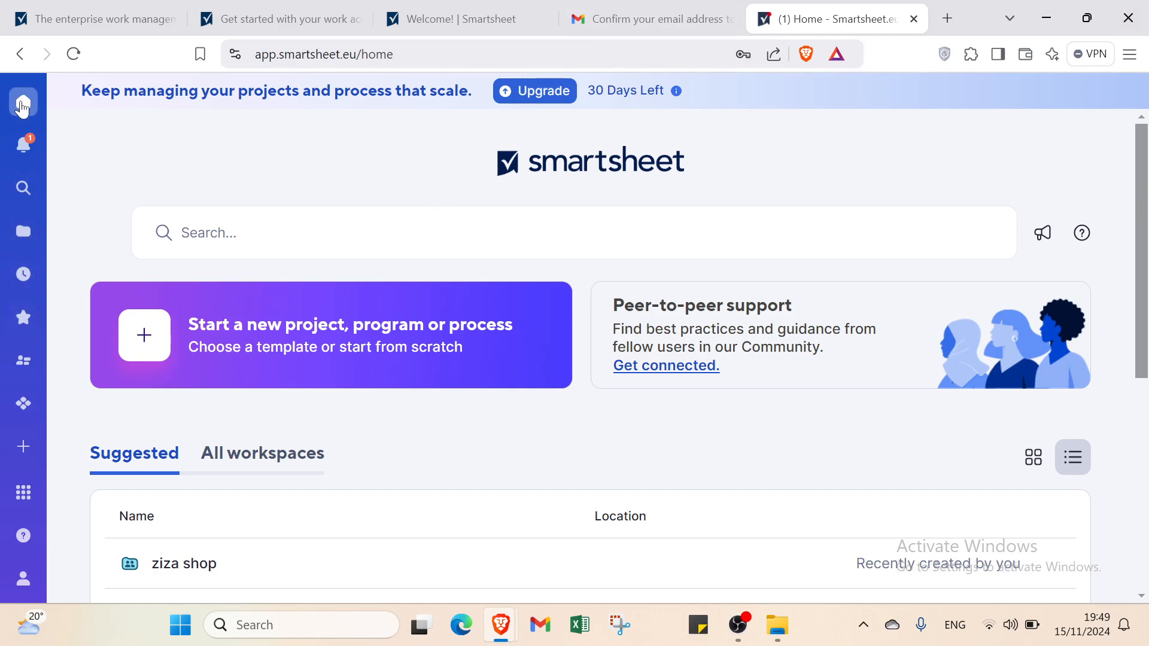
# View the templates and start-from-scratch options for a new project, and return to the account's home page.
pyautogui.click(21, 457)
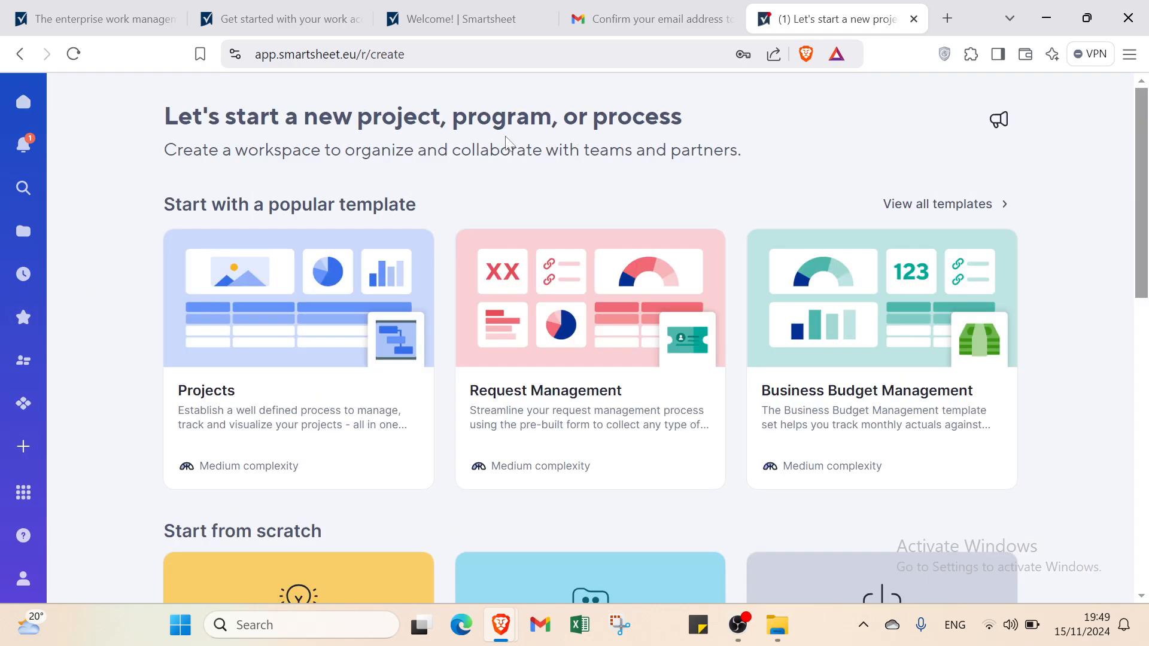
pyautogui.scroll(-5, 216, 317)
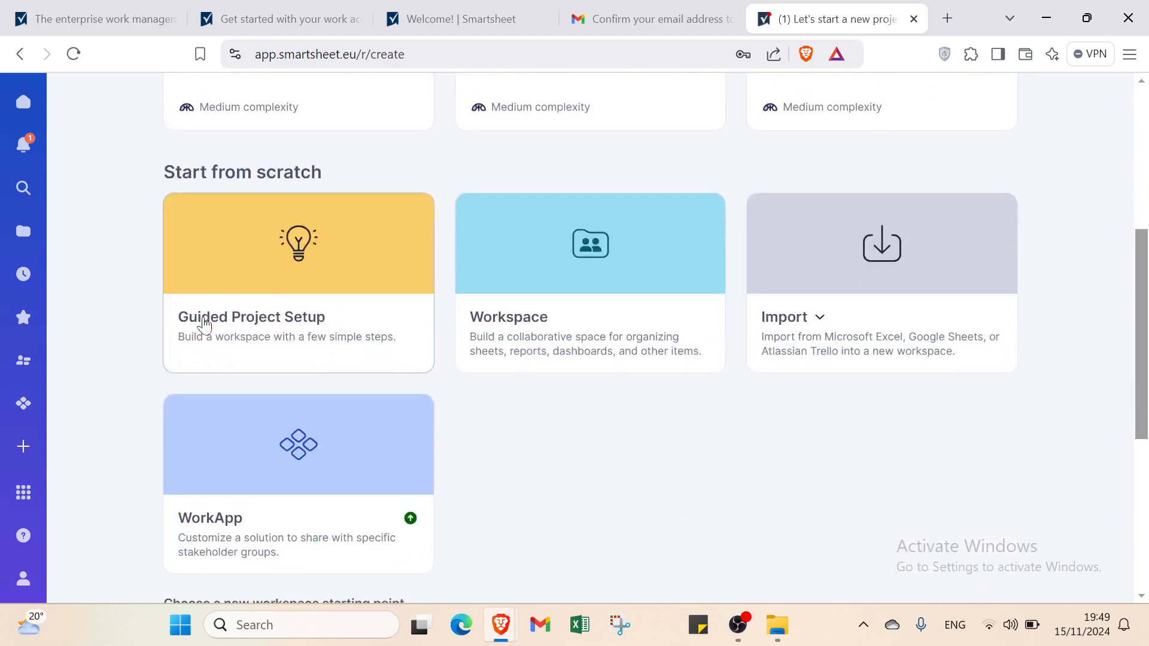
pyautogui.scroll(5, 203, 324)
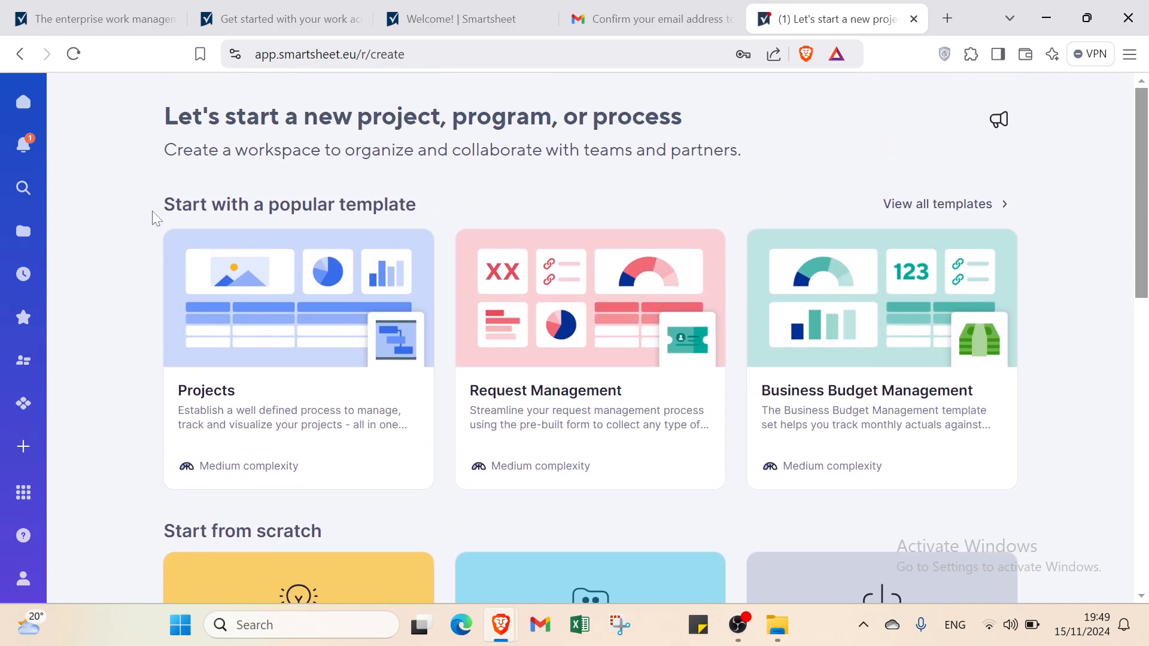
pyautogui.click(31, 111)
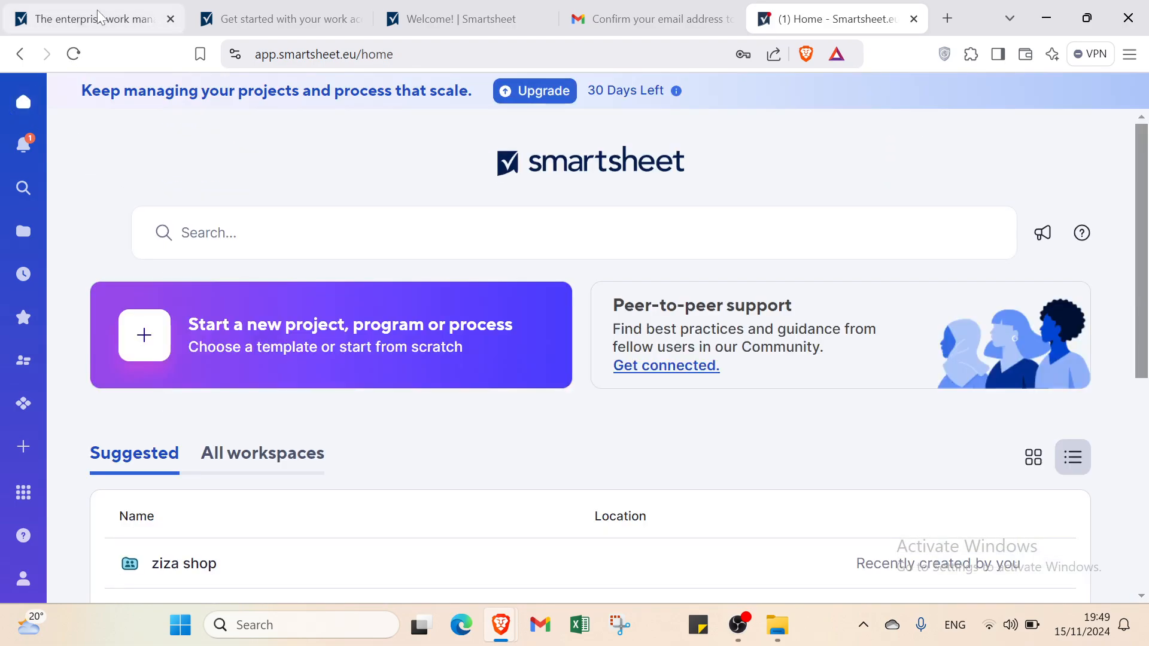
# Review the Smartsheet website's solutions, use cases, customer stories, AI, collaboration and security sections.
pyautogui.click(97, 12)
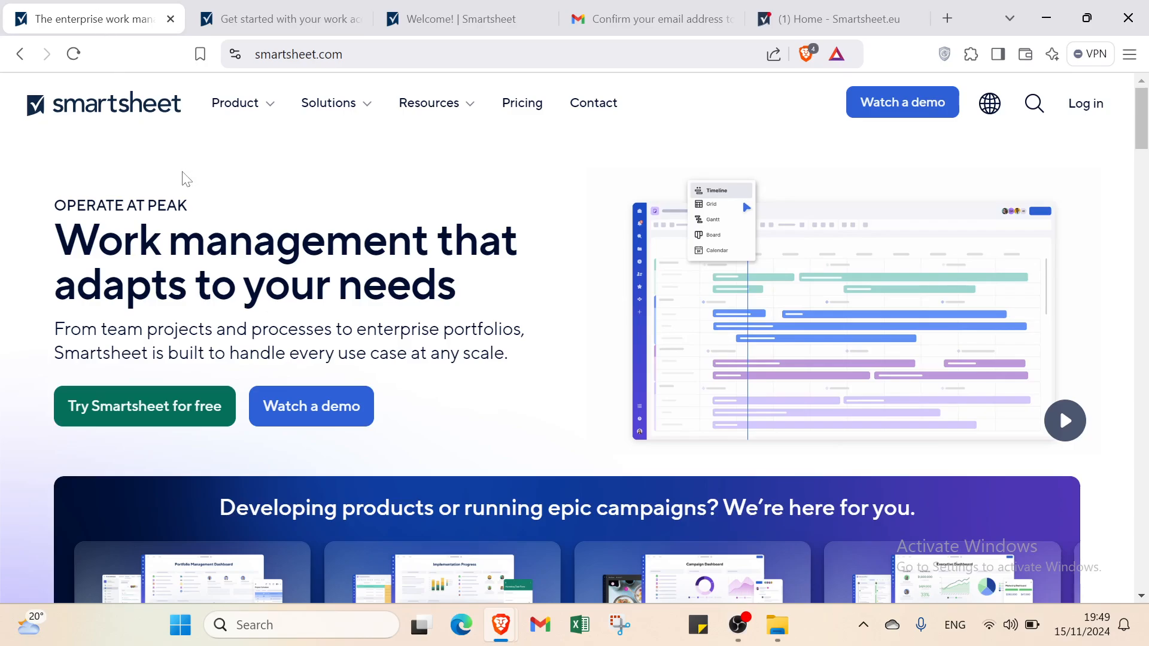
pyautogui.scroll(-10, 183, 172)
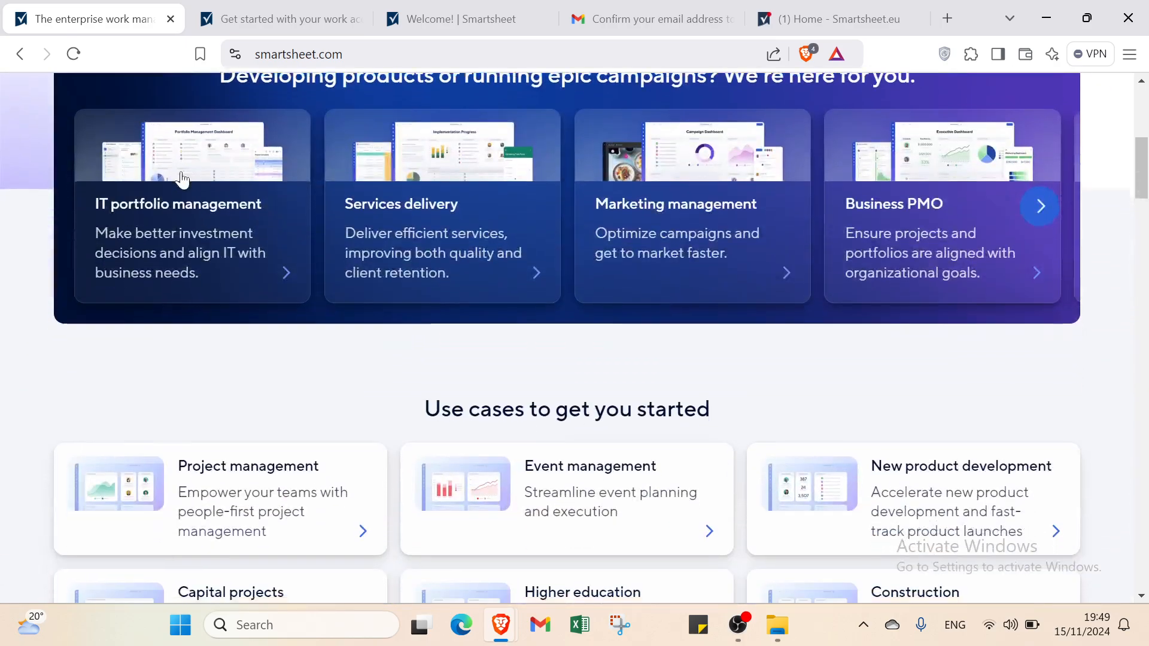
pyautogui.scroll(-8, 183, 179)
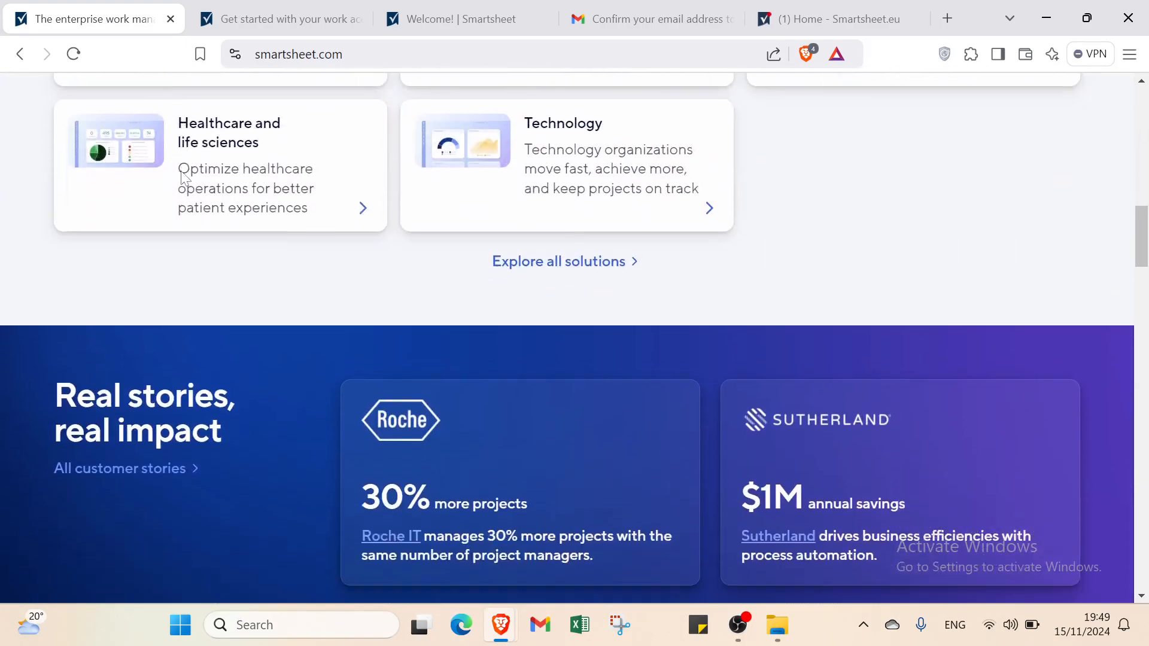
pyautogui.scroll(-6, 183, 178)
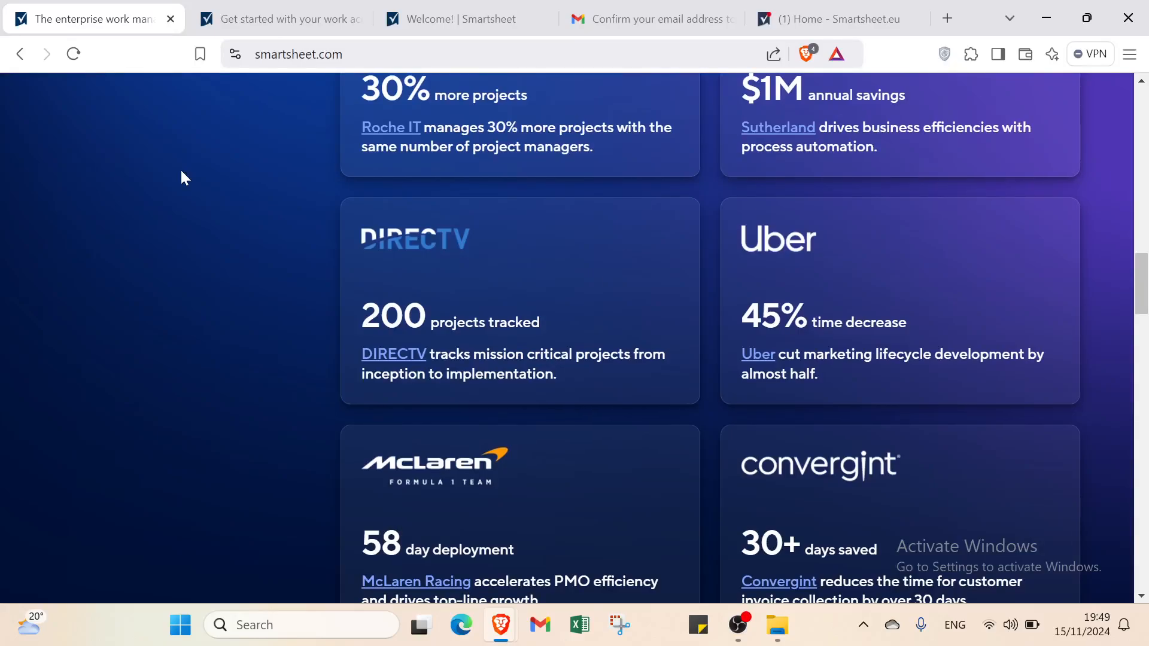
pyautogui.scroll(-1, 181, 173)
pyautogui.scroll(-3, 181, 172)
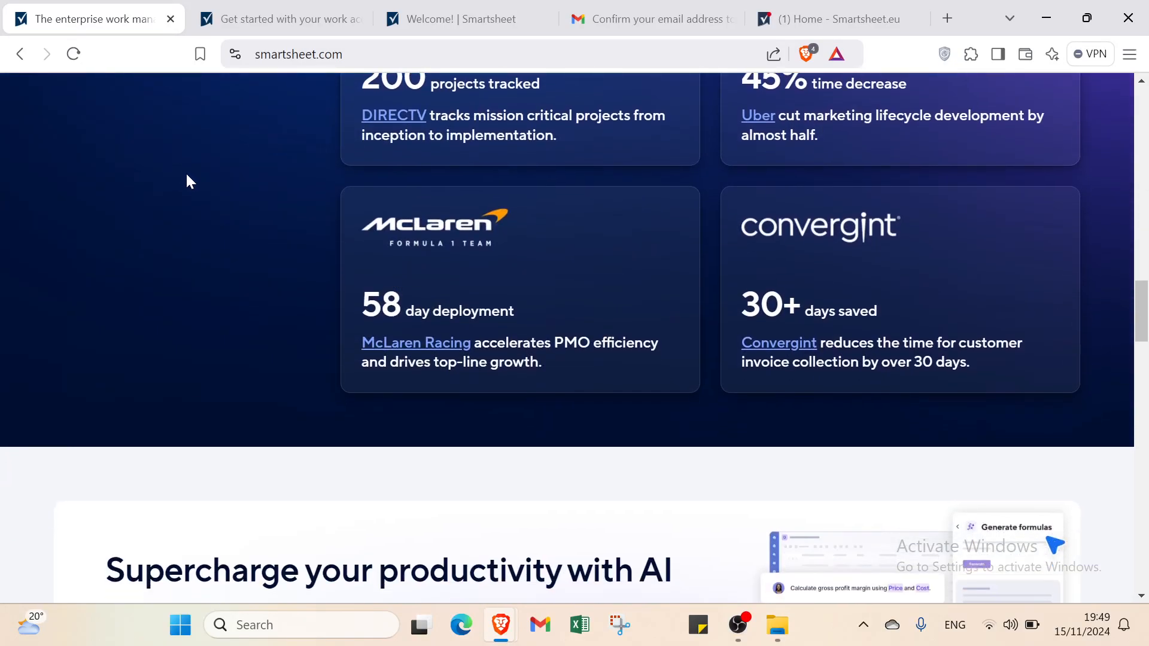
pyautogui.scroll(-3, 187, 179)
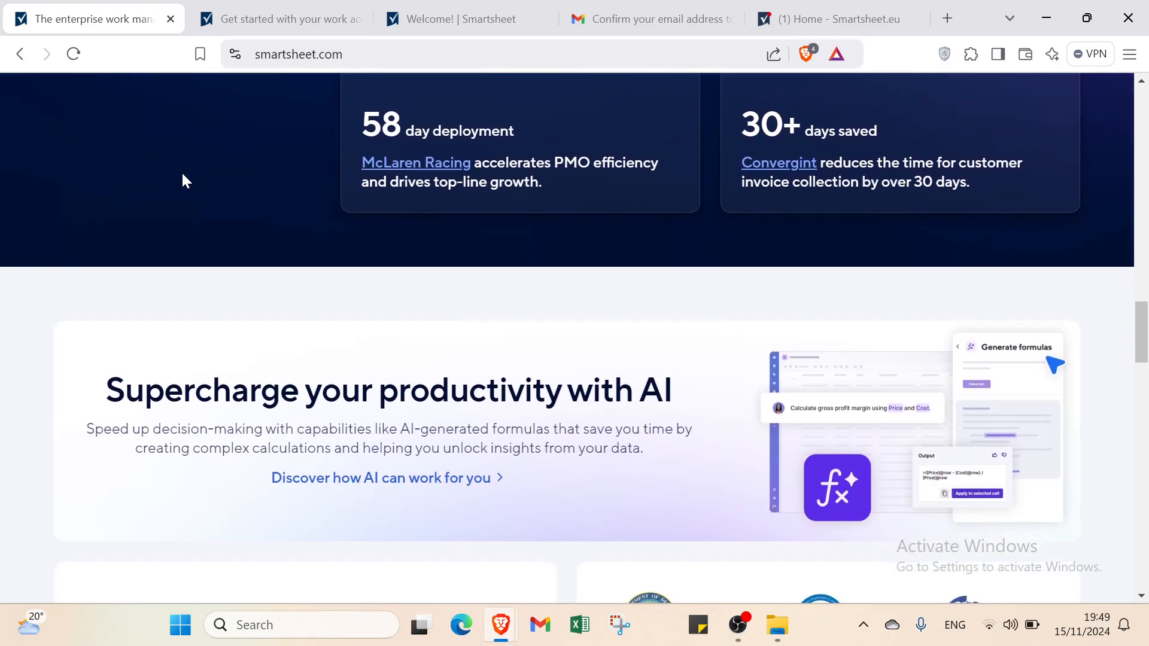
pyautogui.scroll(-3, 185, 180)
pyautogui.scroll(-5, 186, 179)
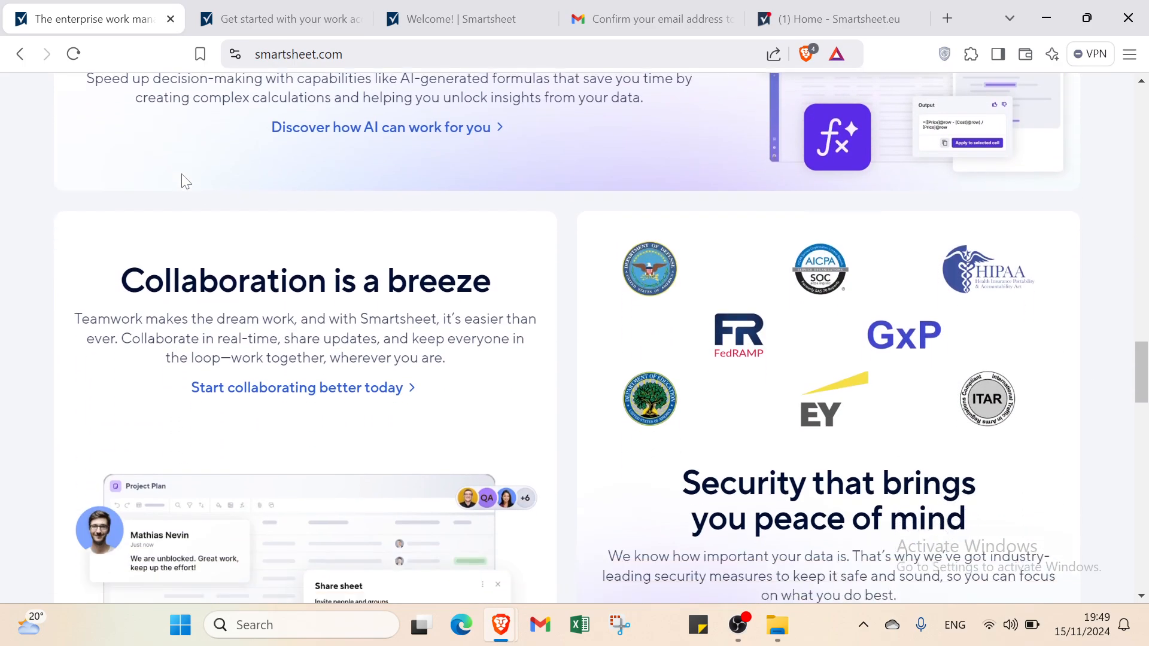
pyautogui.scroll(-5, 184, 179)
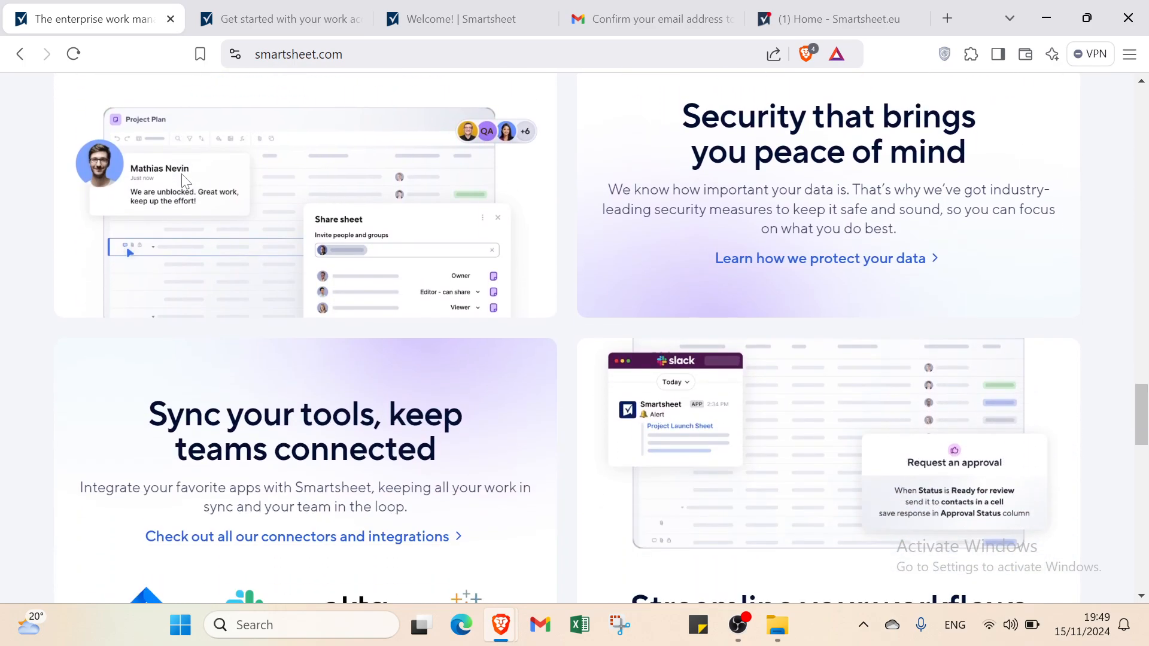
pyautogui.scroll(1, 185, 180)
pyautogui.scroll(-2, 185, 191)
pyautogui.scroll(8, 239, 252)
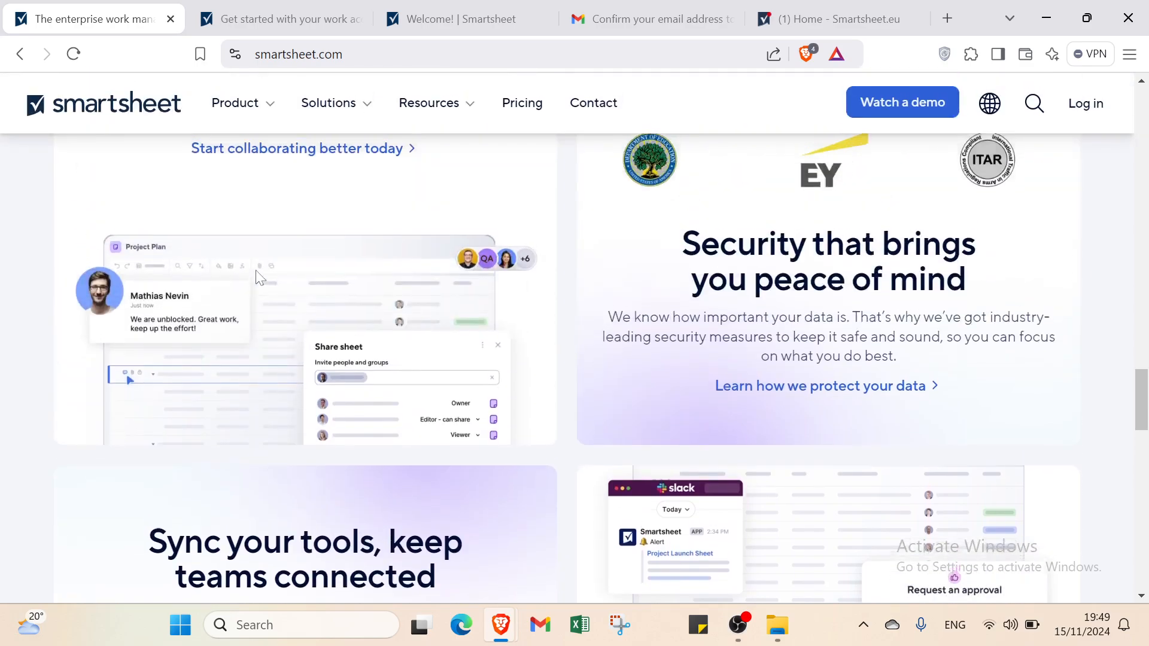
pyautogui.scroll(15, 256, 267)
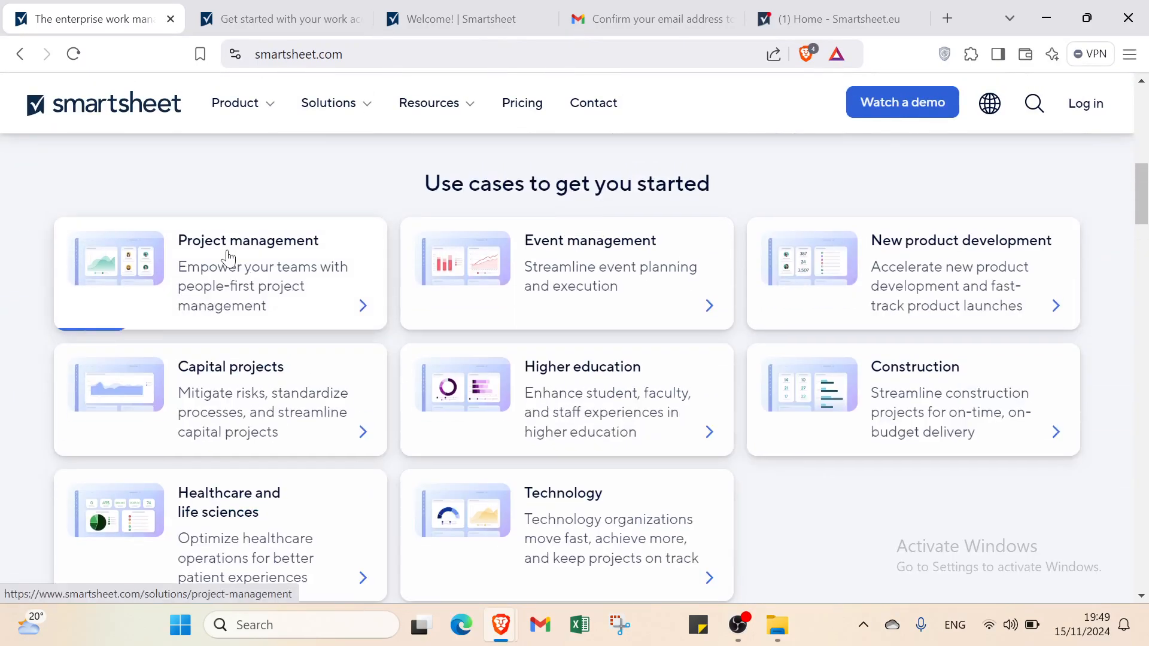
pyautogui.scroll(3, 179, 419)
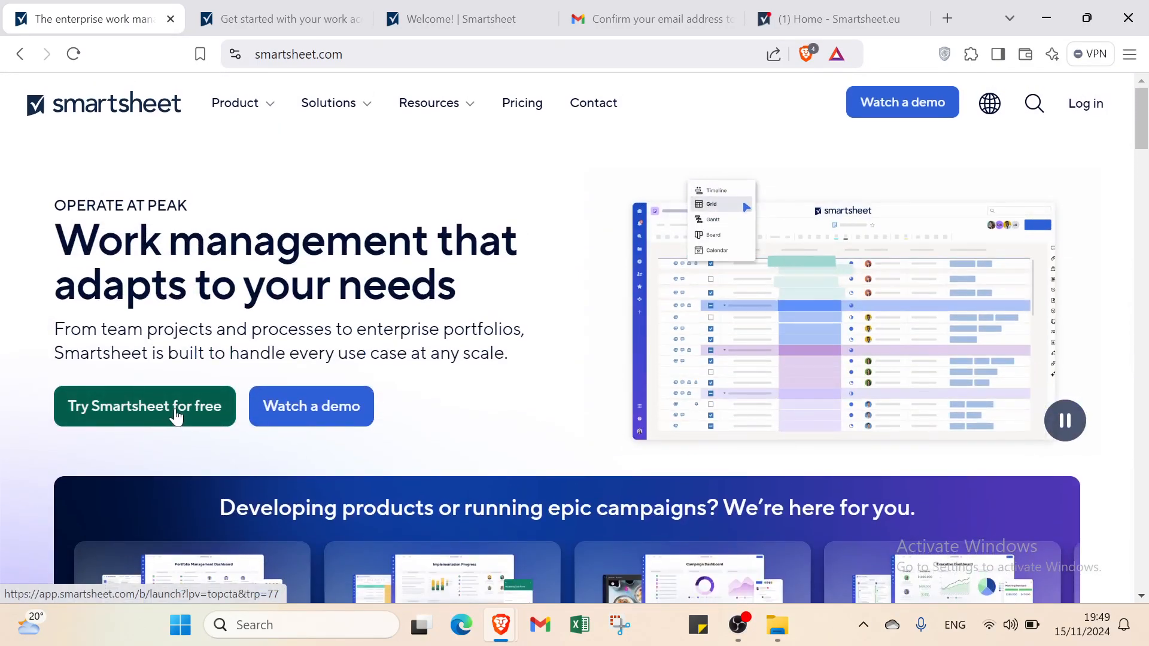
# Open the work account sign-up page and inspect its work email address field.
pyautogui.click(230, 24)
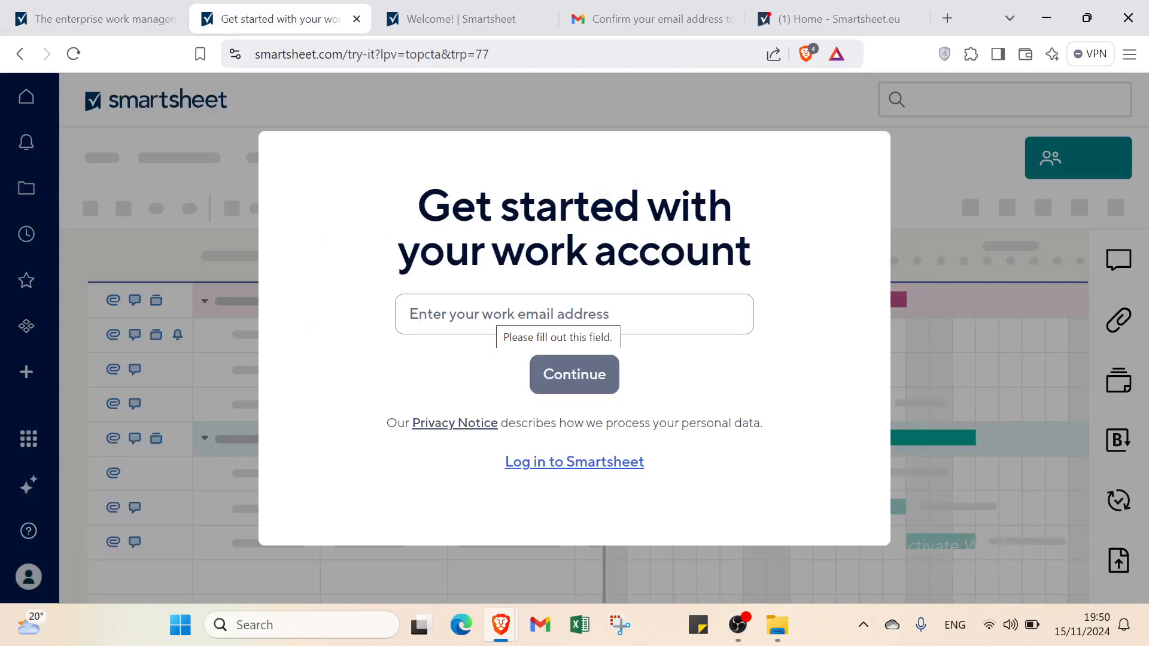
pyautogui.click(534, 328)
pyautogui.click(857, 296)
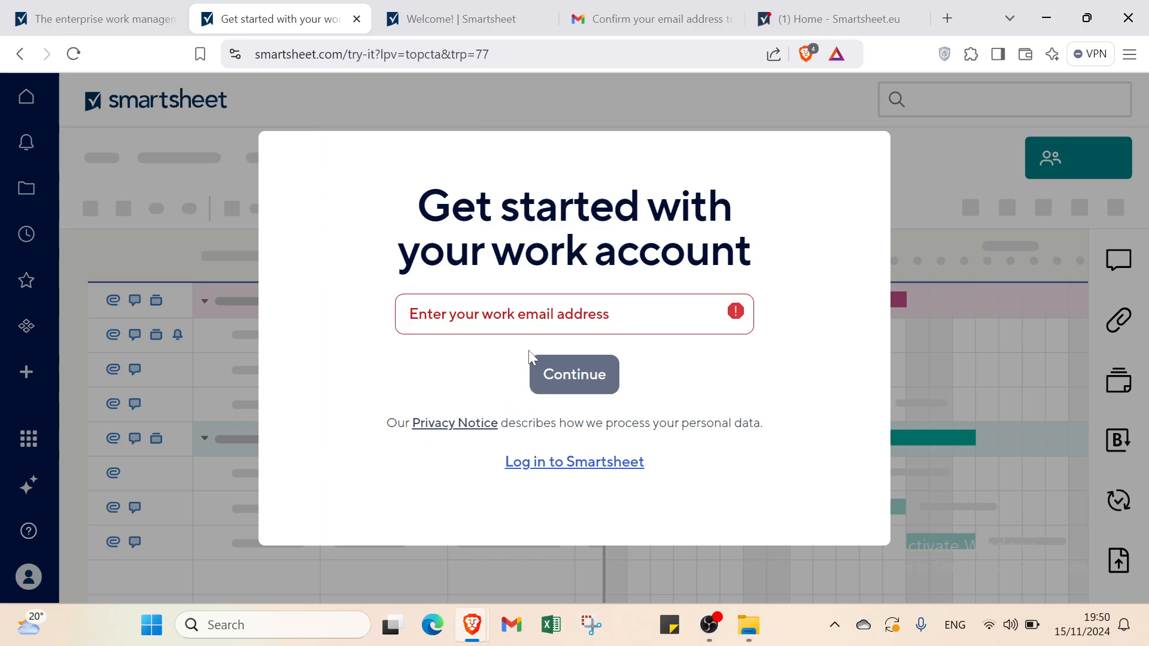
# Review the sign-up welcome page and the Smartsheet email confirmation message in Gmail.
pyautogui.click(435, 19)
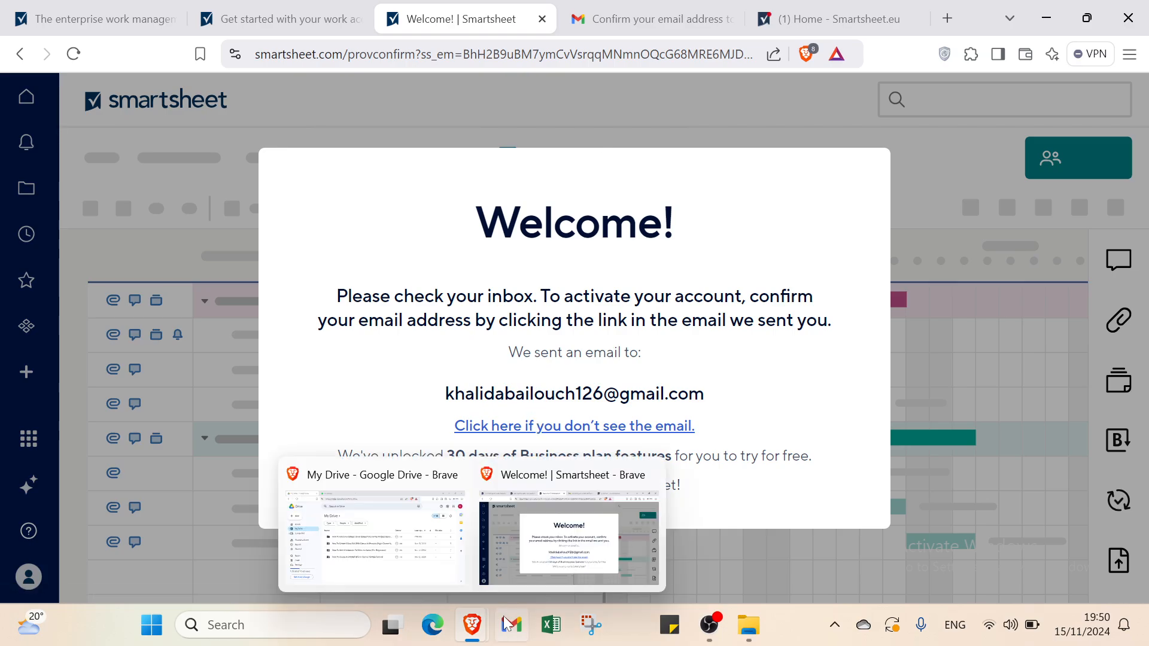
pyautogui.click(615, 18)
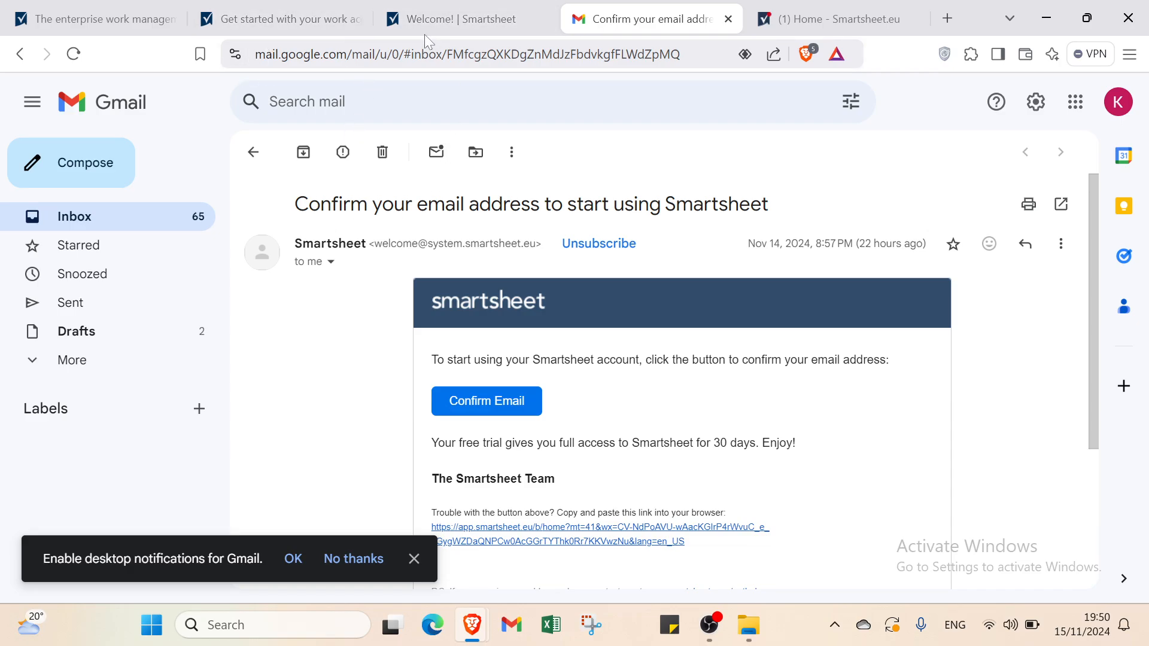
pyautogui.click(297, 23)
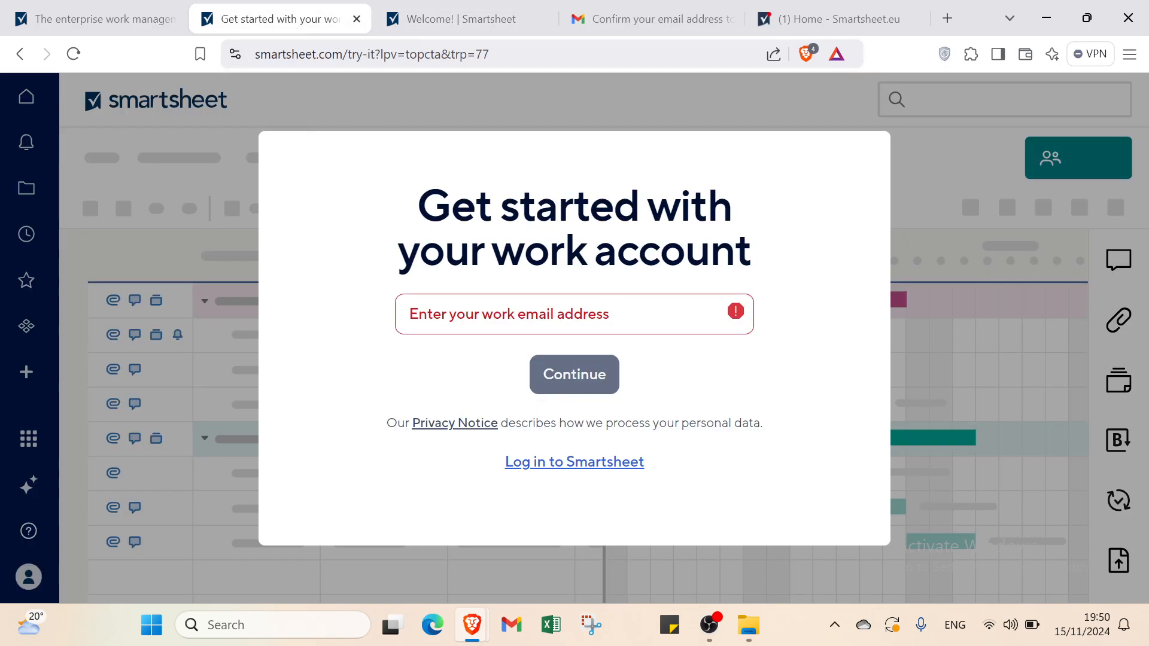
pyautogui.click(626, 29)
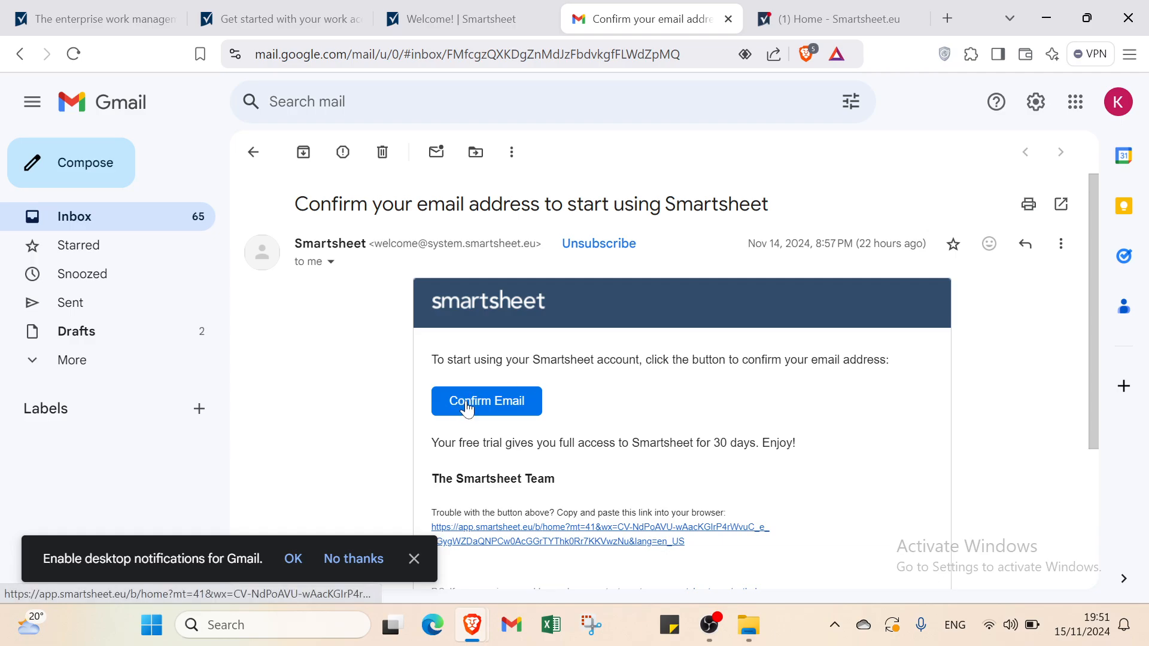
# Switch to the Smartsheet account's home page and review its suggested items and the options for starting a new project.
pyautogui.click(796, 19)
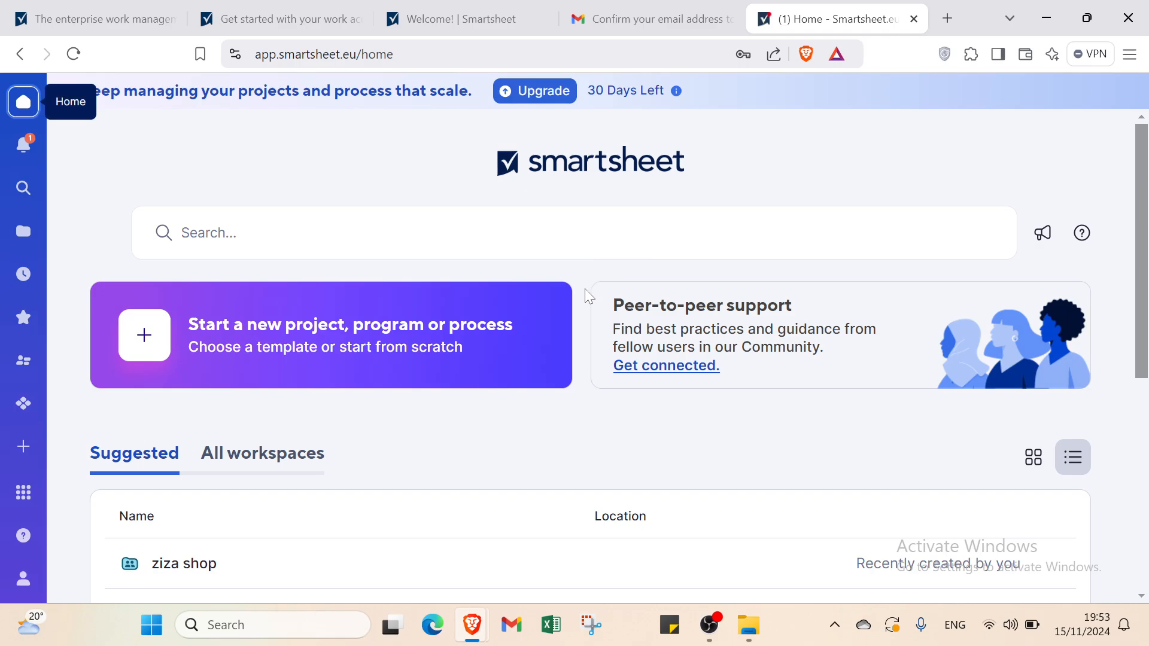
pyautogui.scroll(-7, 584, 289)
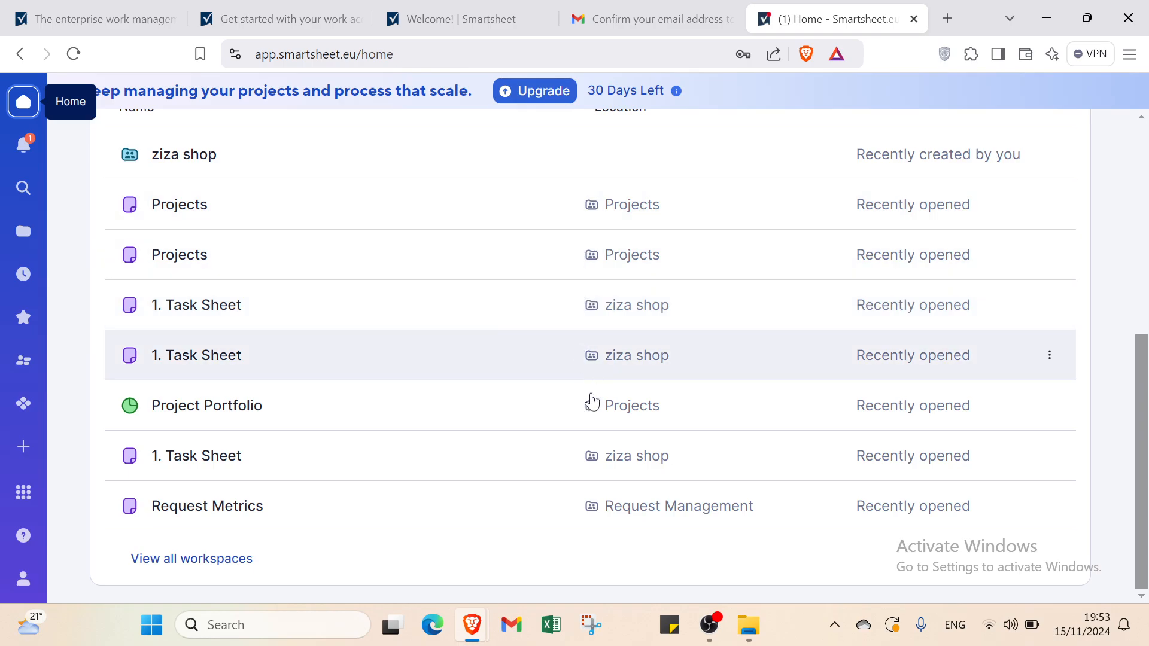
pyautogui.scroll(3, 656, 426)
pyautogui.scroll(3, 655, 426)
pyautogui.scroll(-1, 621, 379)
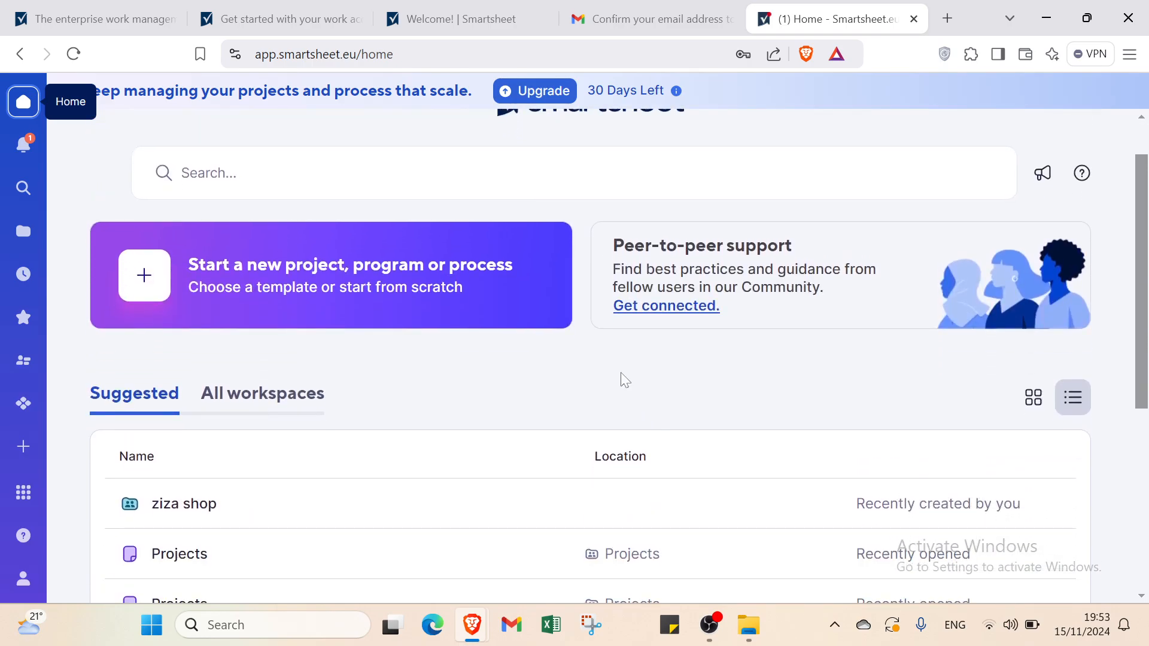
pyautogui.click(468, 279)
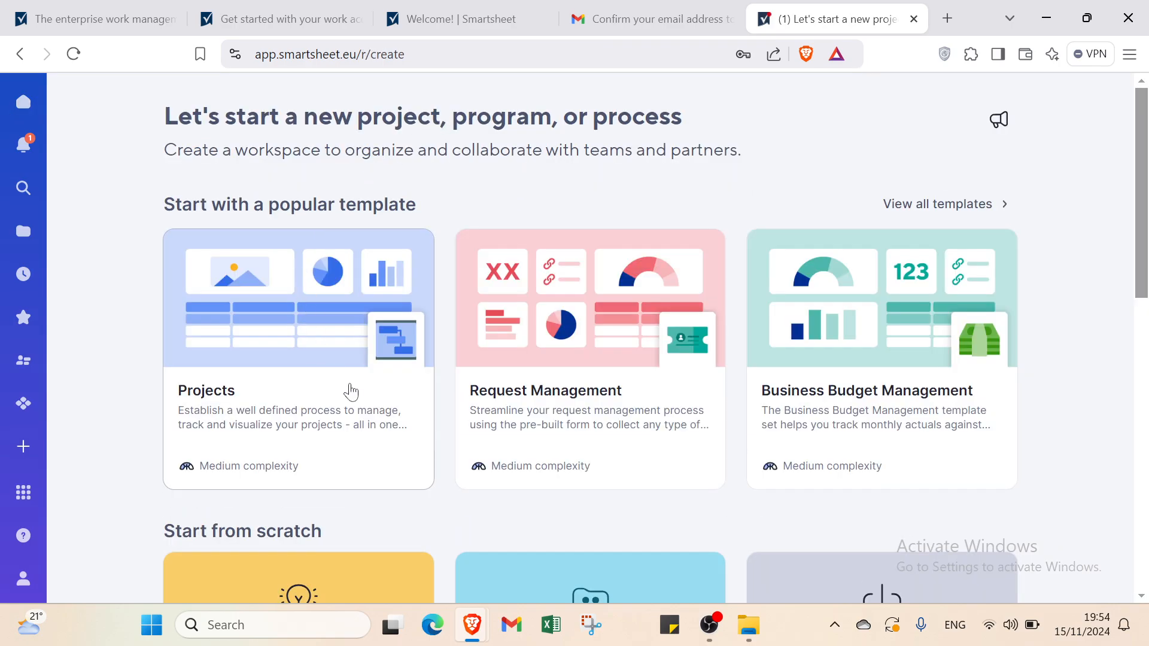
pyautogui.click(19, 104)
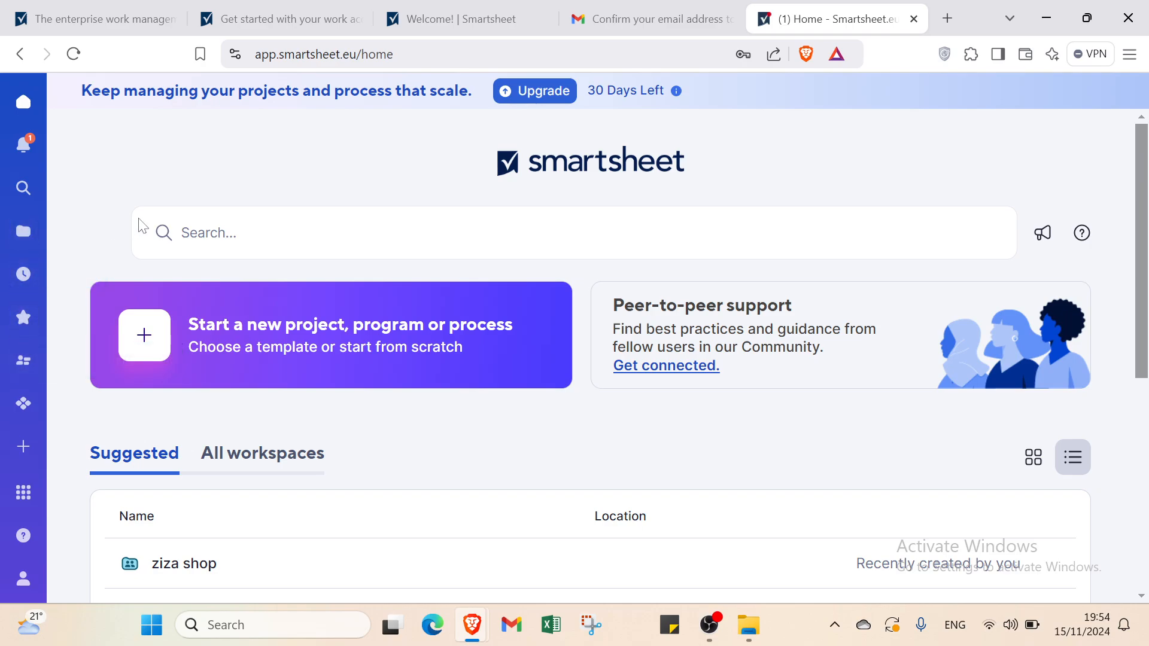
# Browse the WorkApps and Sheets areas and view the item types that can be created in Sheets.
pyautogui.click(31, 231)
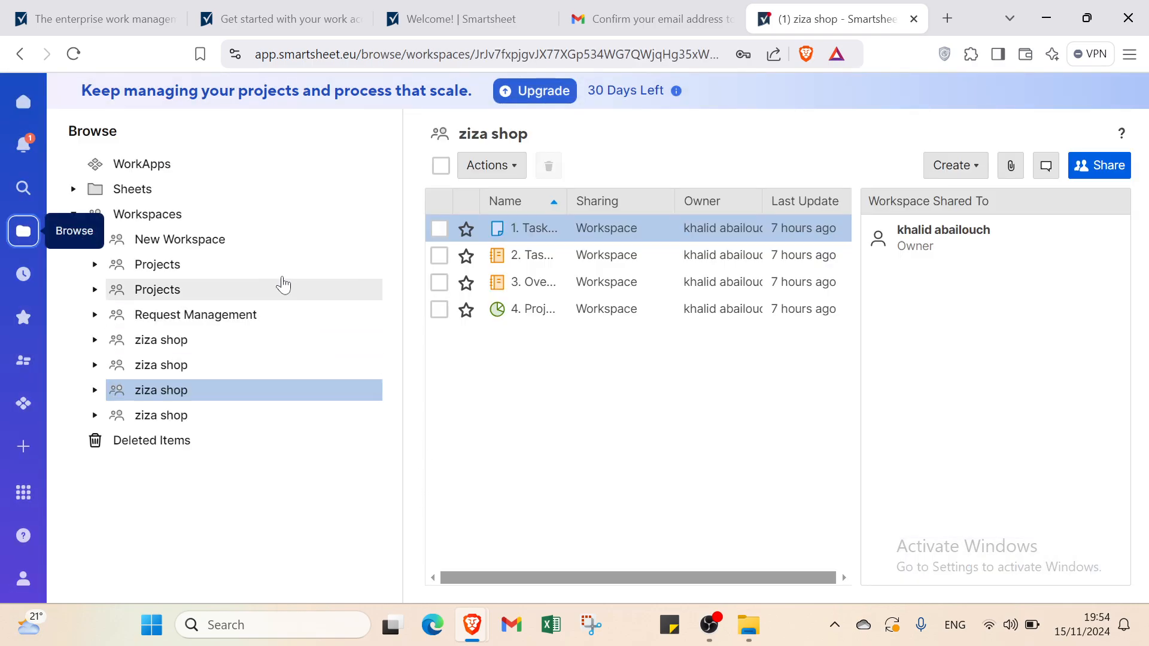
pyautogui.click(222, 174)
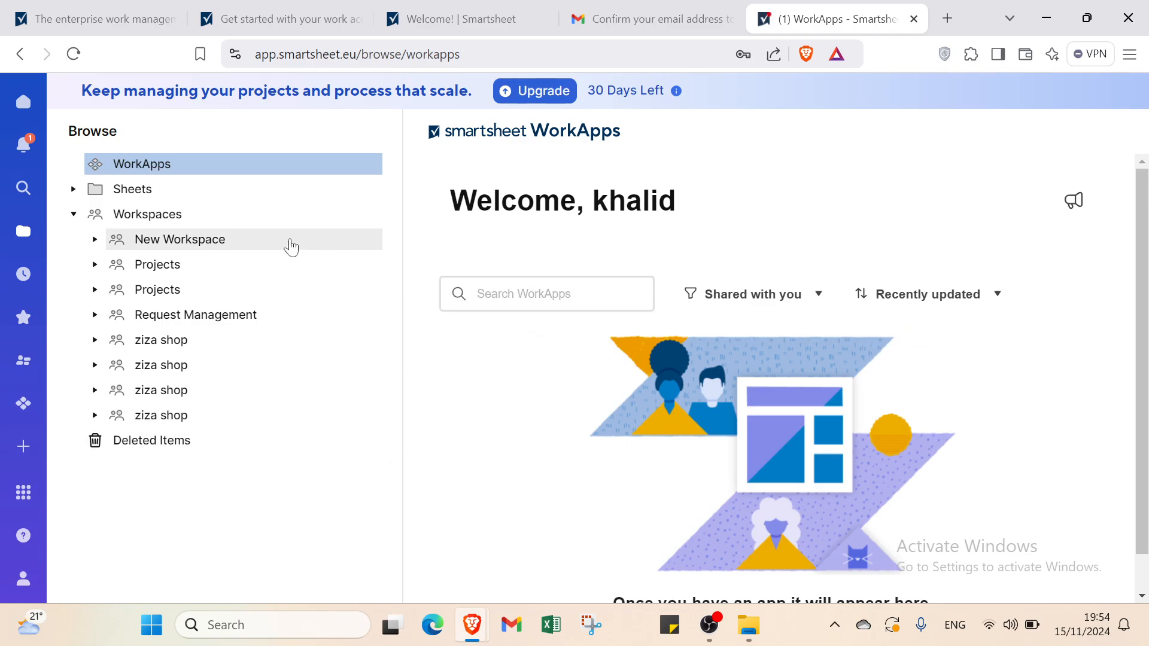
pyautogui.click(252, 200)
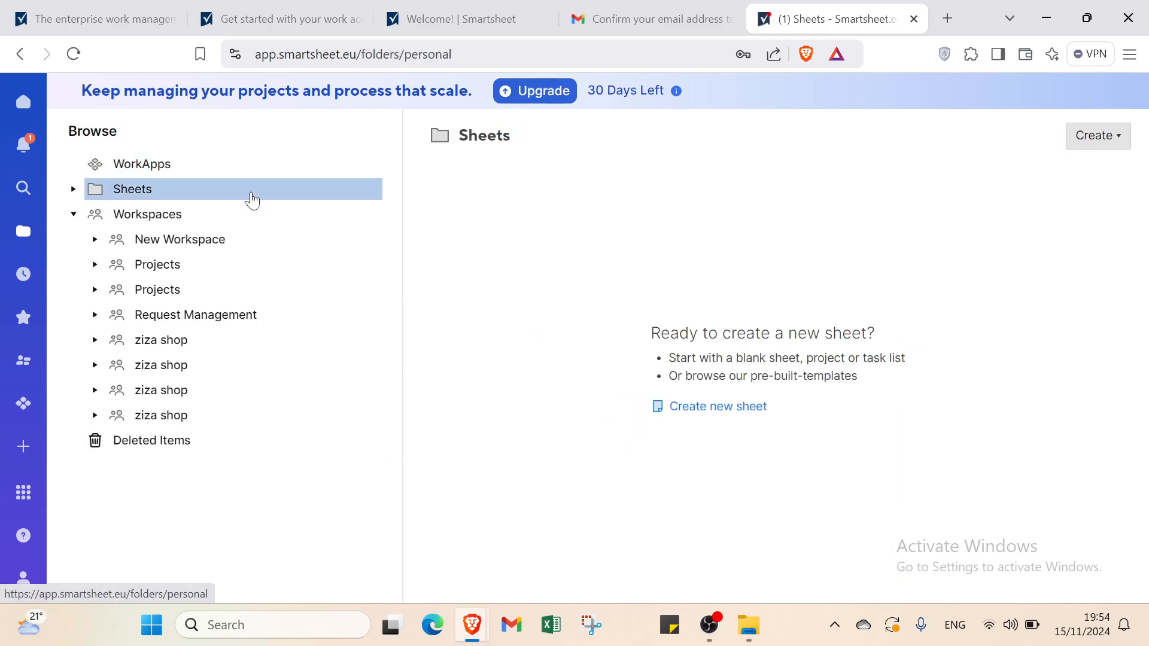
pyautogui.click(1090, 145)
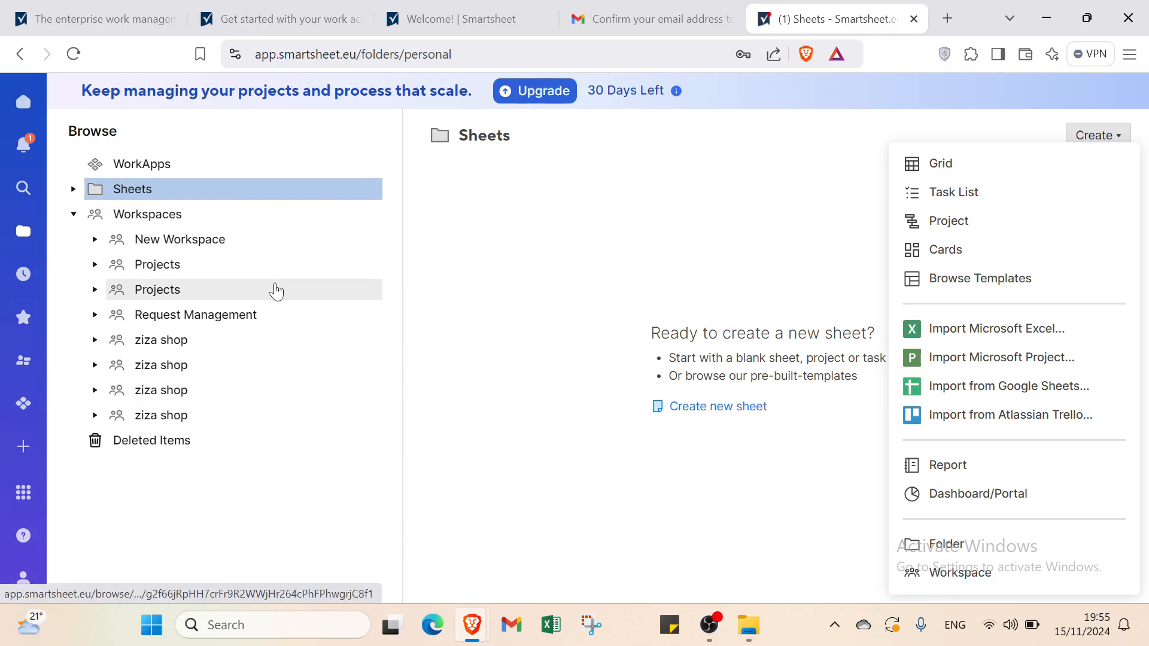
pyautogui.click(220, 261)
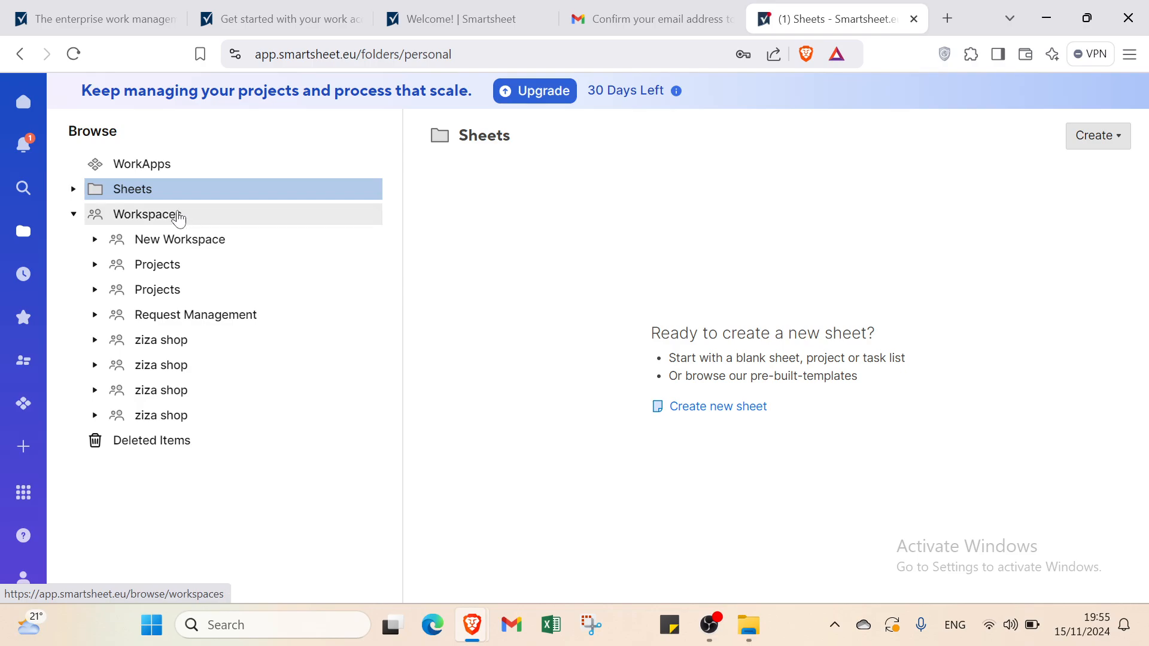
# Open the Workspaces area and view the item types that can be created there.
pyautogui.click(296, 225)
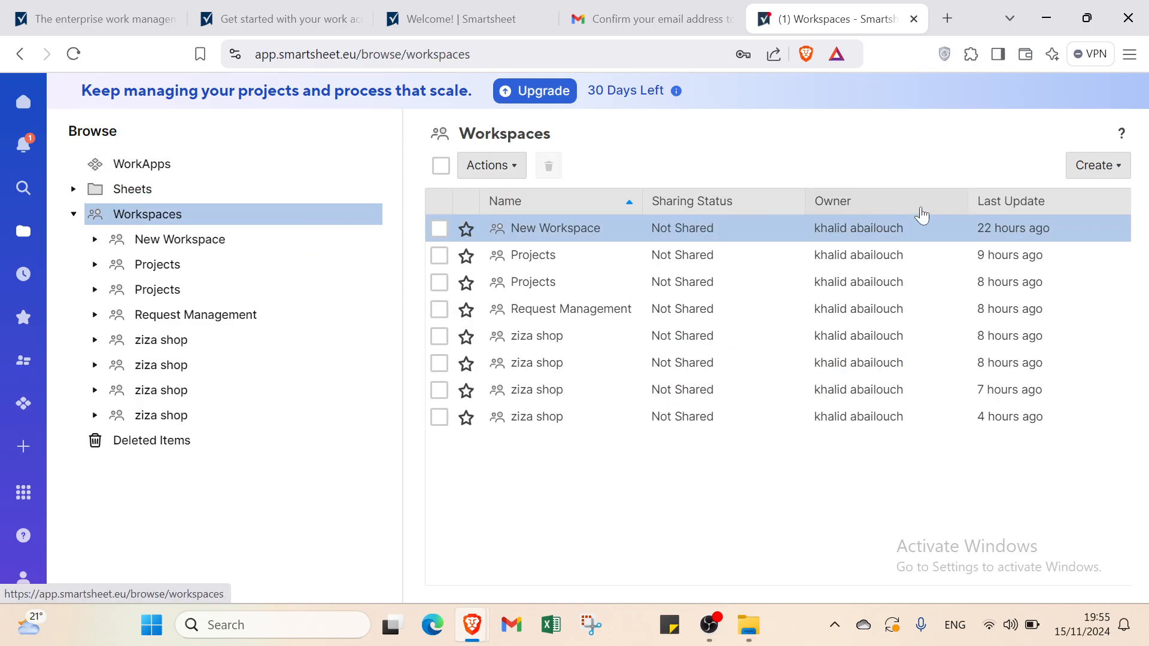
pyautogui.click(1096, 165)
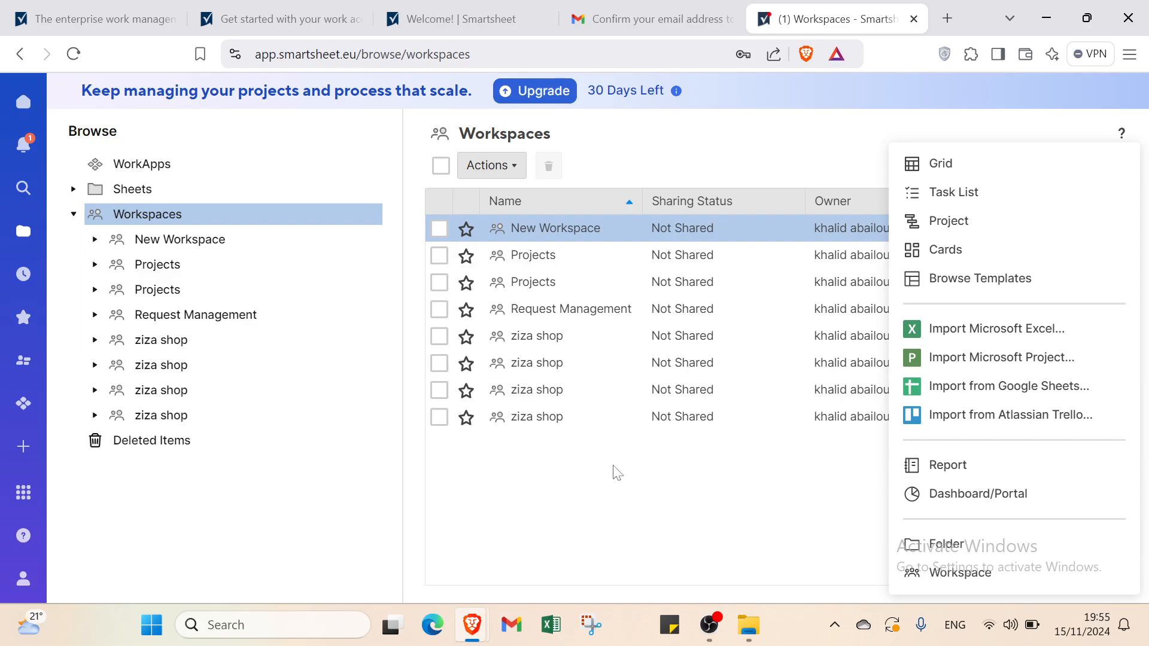
pyautogui.click(502, 462)
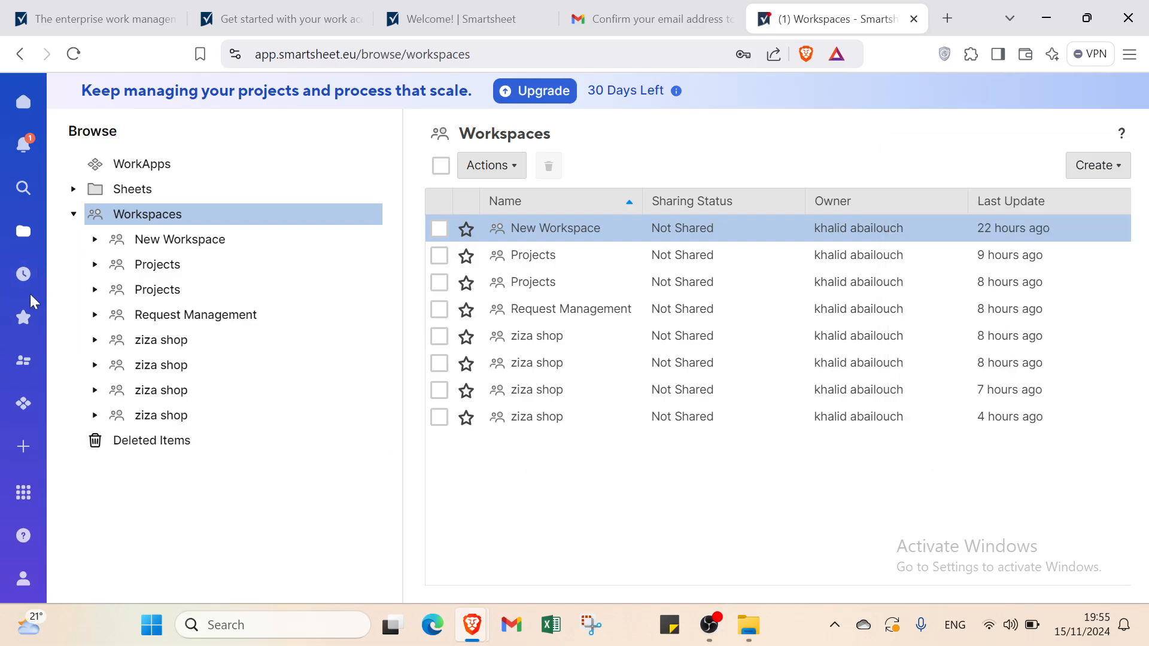
# Review the resource management page and open its free trial request form.
pyautogui.click(21, 367)
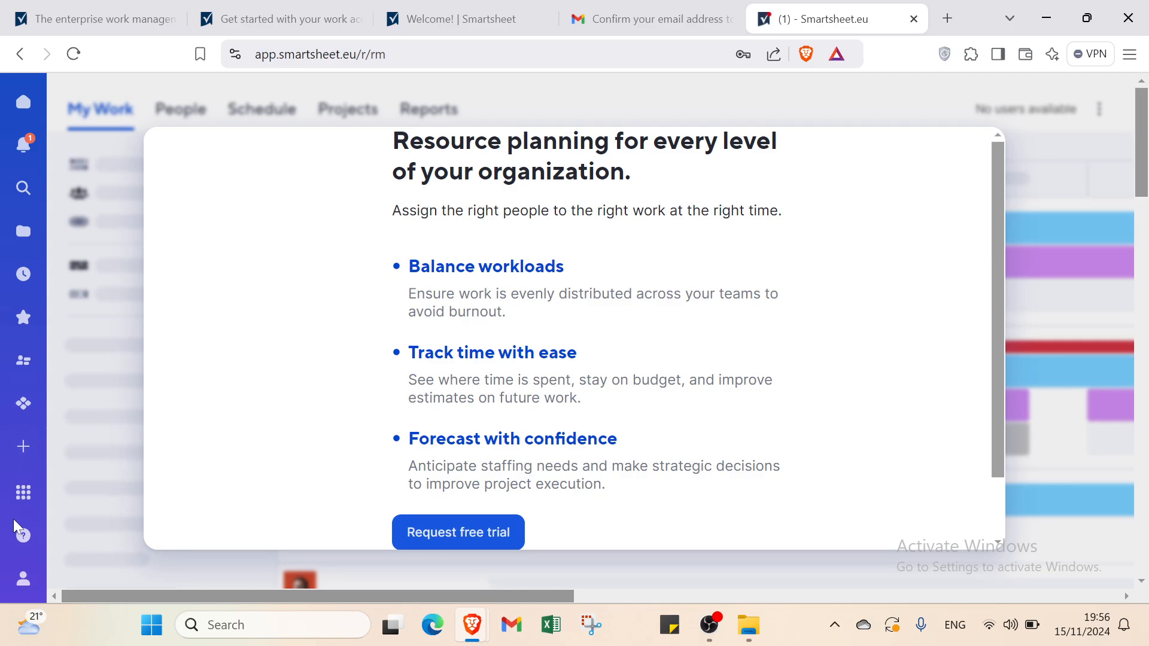
pyautogui.click(22, 448)
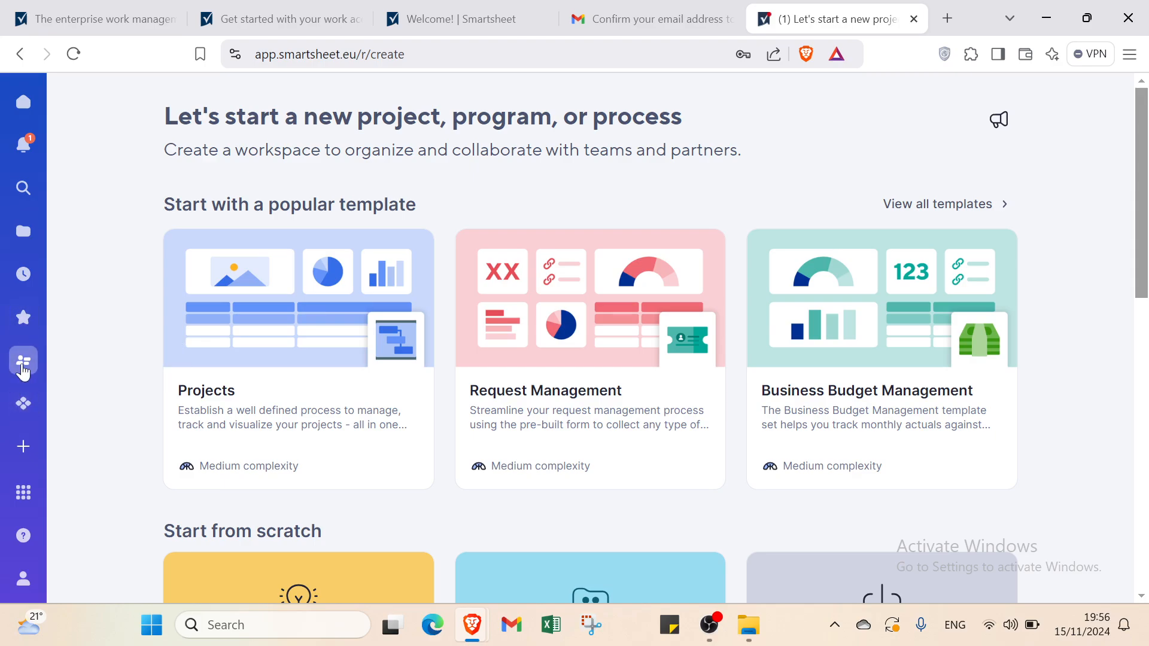
pyautogui.click(23, 370)
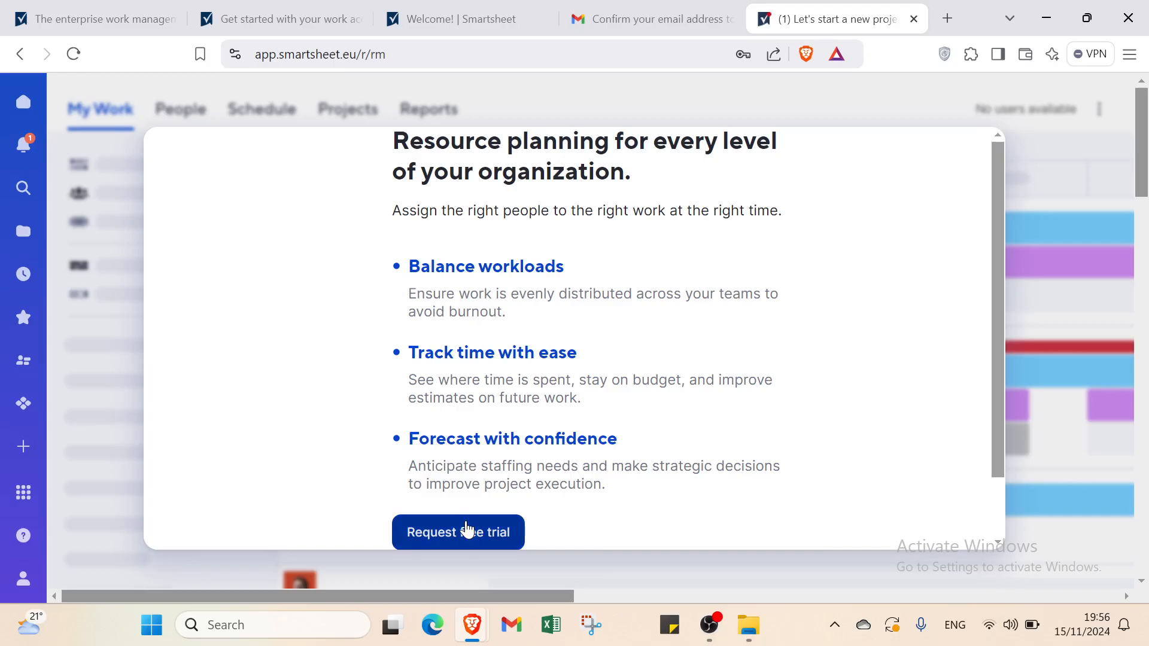
pyautogui.click(466, 530)
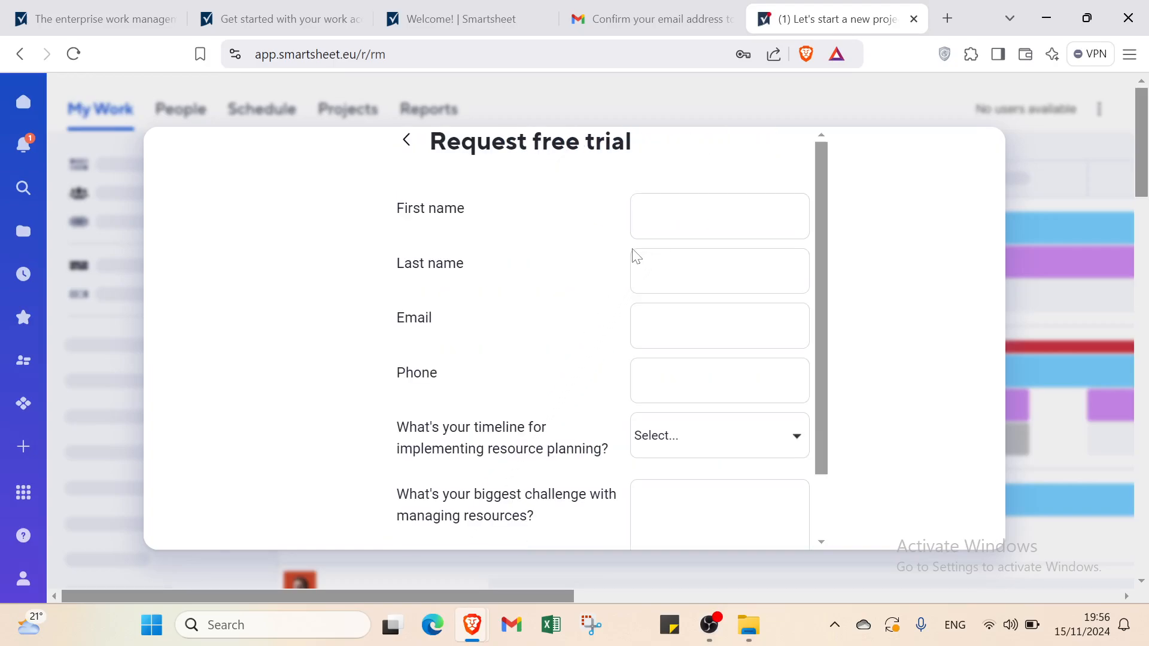
# Examine the free trial form's contact fields, the resource planning timeline choices and the question about the biggest resource challenge.
pyautogui.press('Tab')
pyautogui.press('Tab')
pyautogui.press('Tab')
pyautogui.click(672, 442)
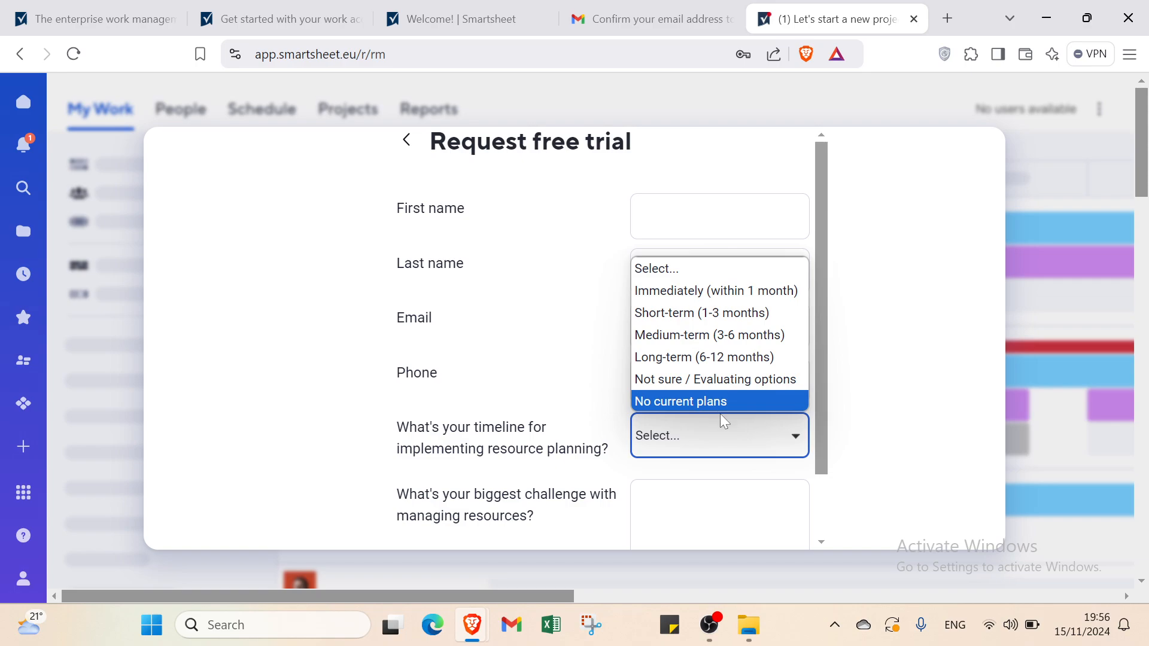
pyautogui.click(596, 400)
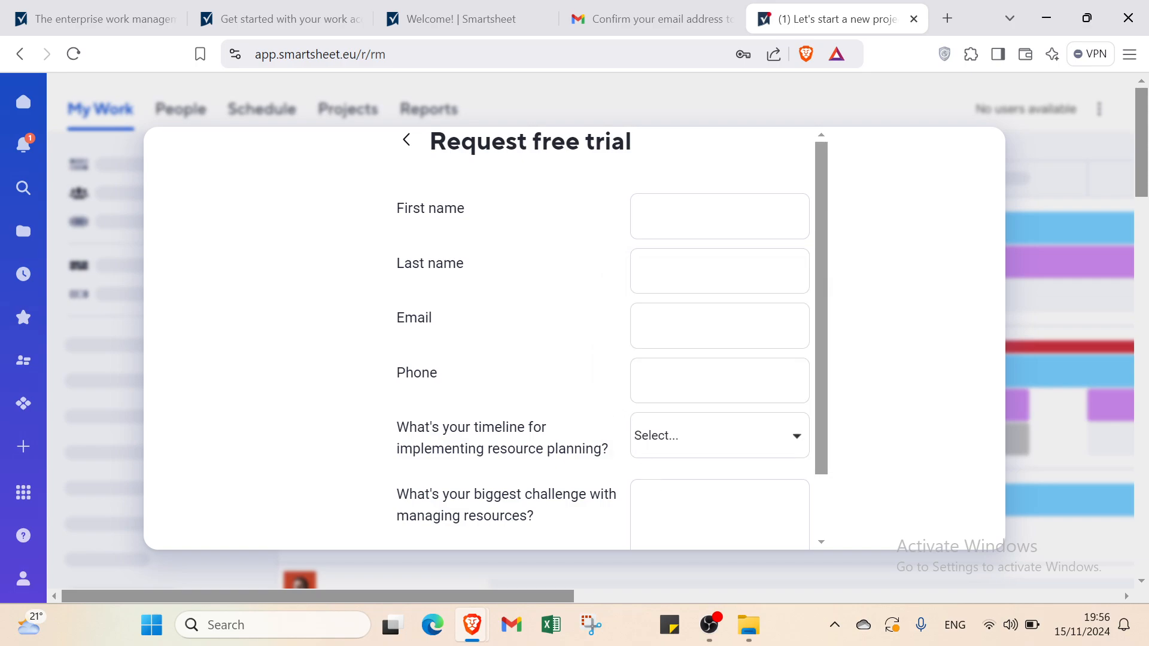
pyautogui.click(719, 515)
pyautogui.scroll(-2, 605, 335)
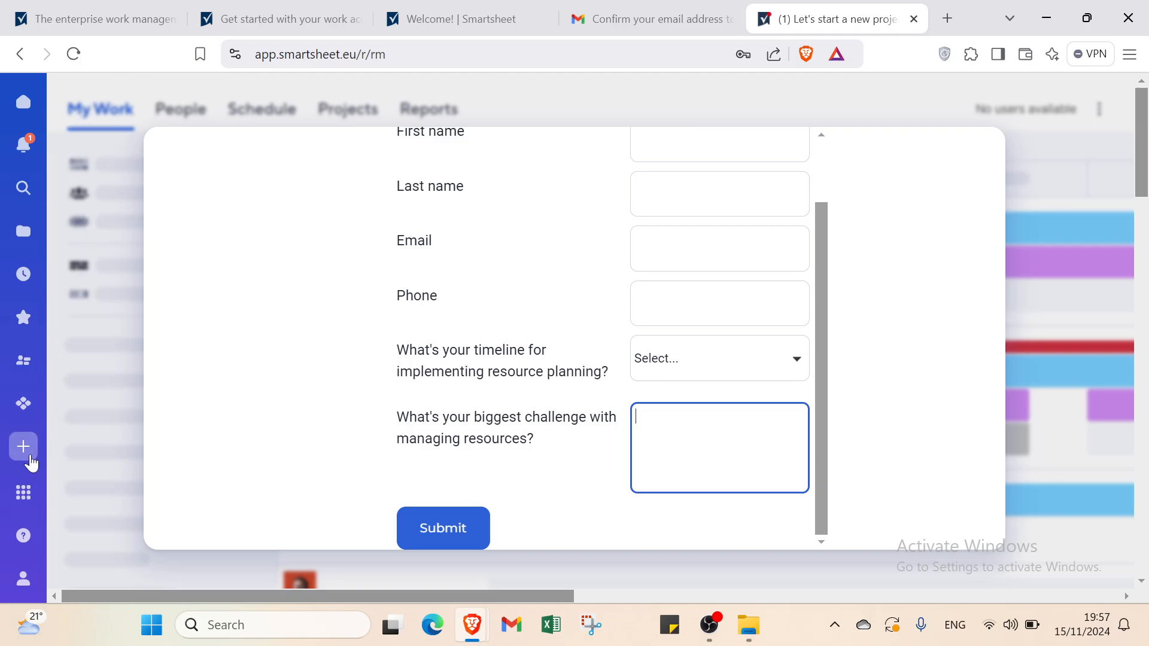
# Open the page for starting a new project and review its templates, from-scratch options and workspace starting points.
pyautogui.click(29, 458)
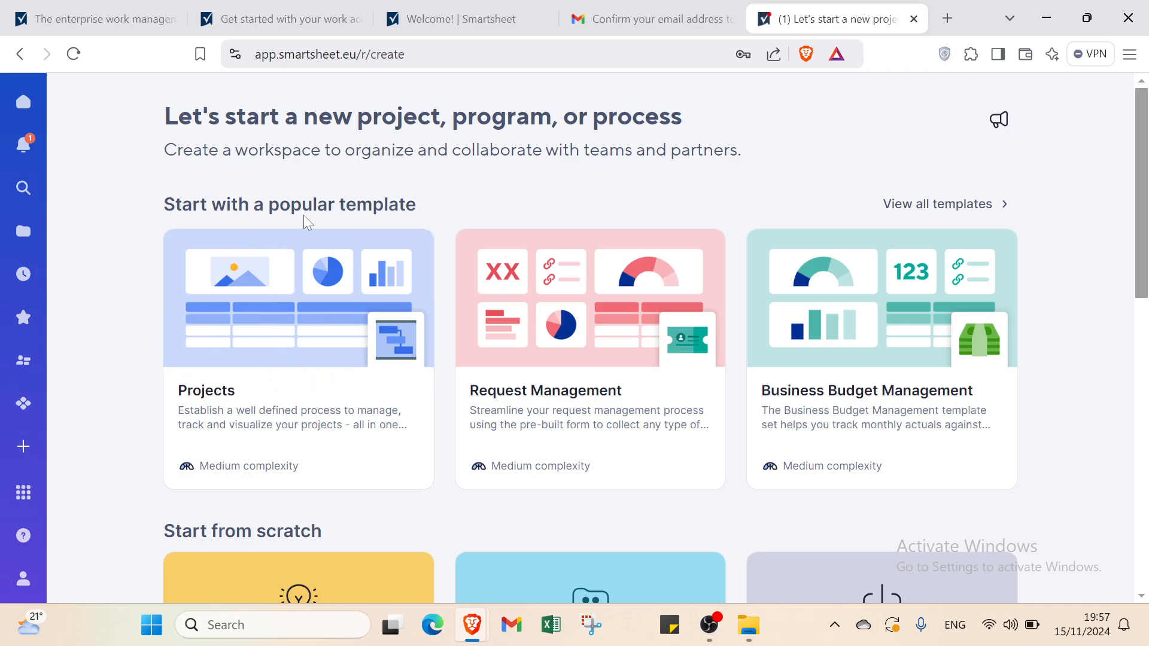
pyautogui.scroll(-6, 303, 214)
pyautogui.scroll(-3, 269, 198)
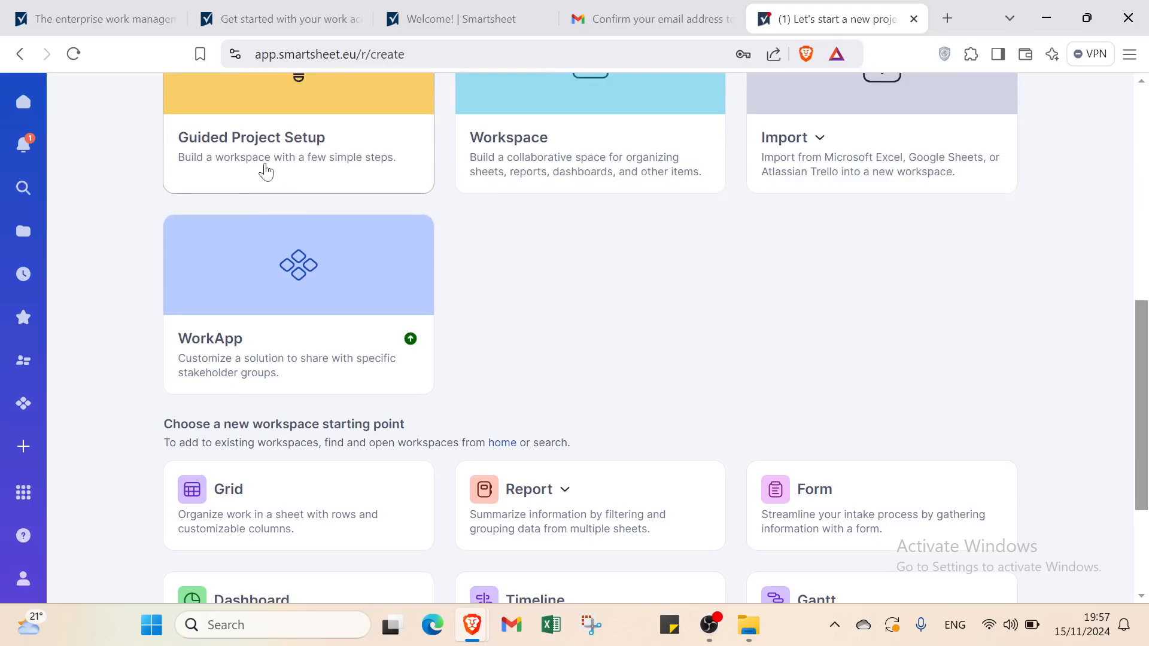
pyautogui.scroll(-3, 266, 172)
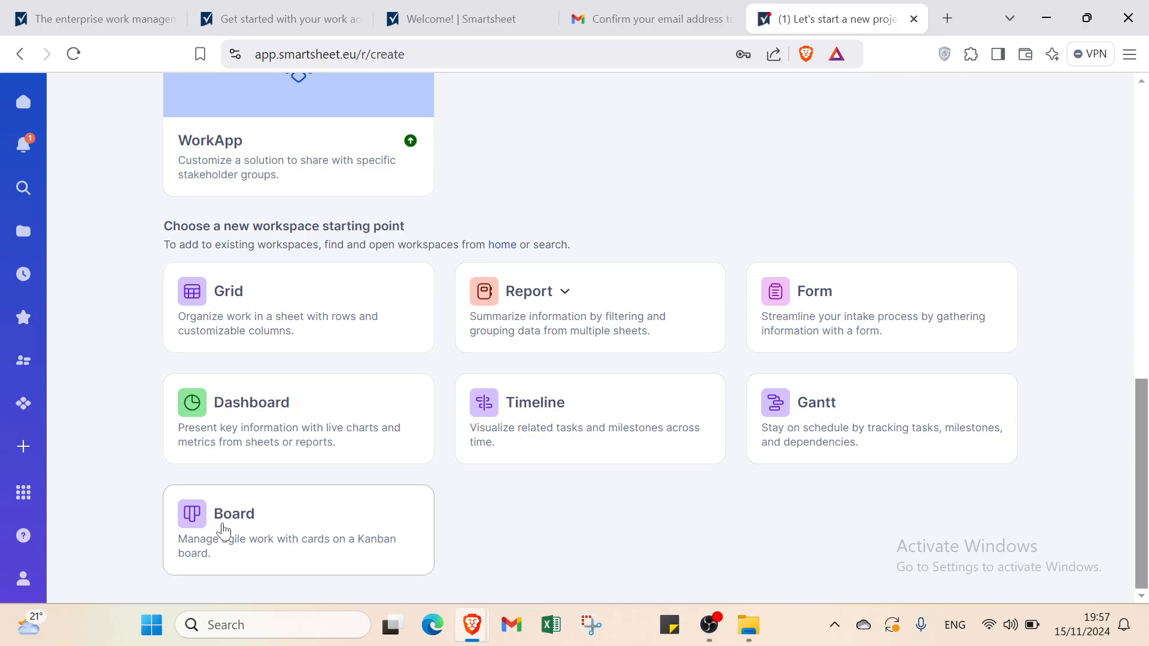
pyautogui.scroll(2, 317, 425)
pyautogui.scroll(8, 306, 416)
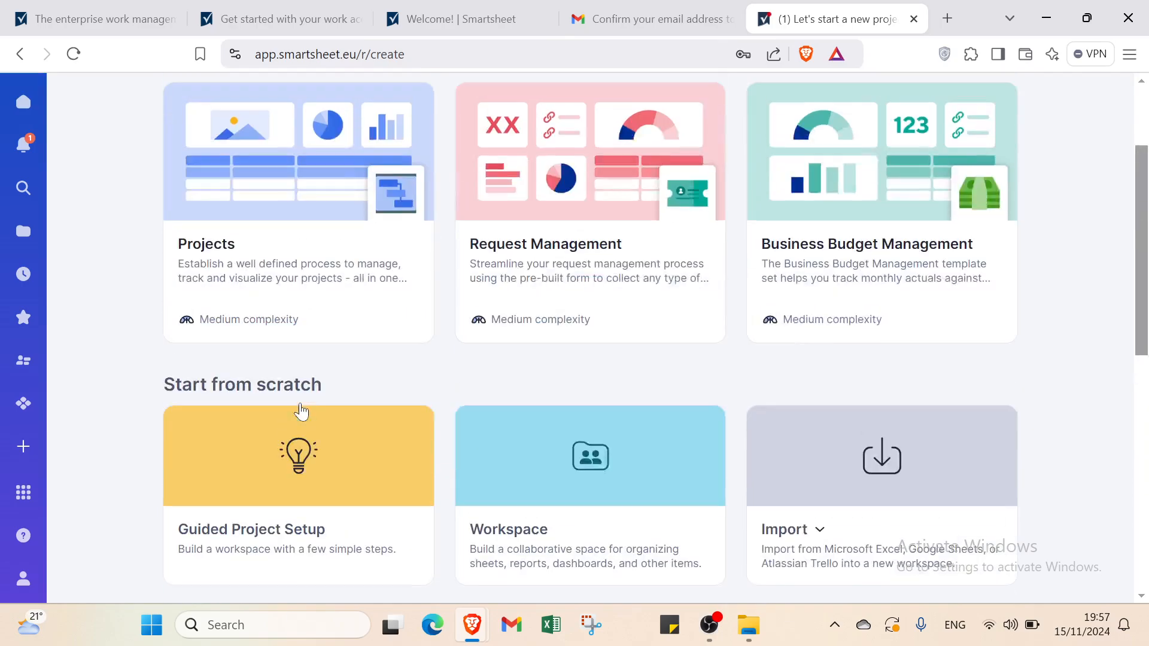
# Start a Guided Project Setup, name the project "ziza shop" and choose the Gantt view.
pyautogui.click(298, 468)
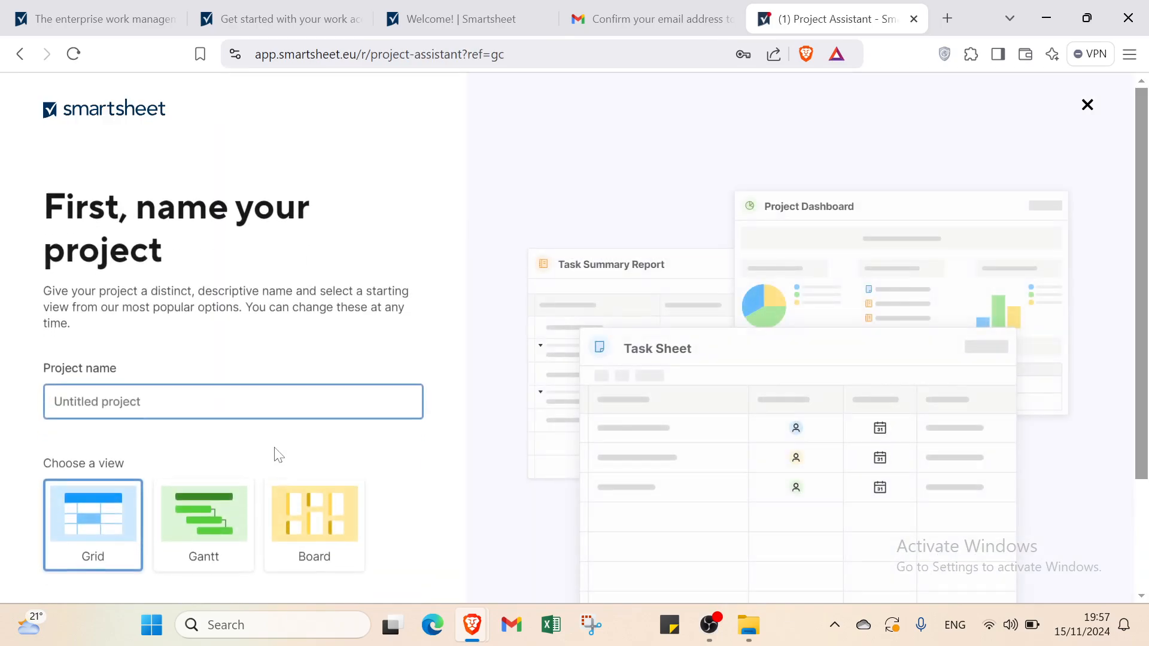
pyautogui.click(228, 398)
pyautogui.click(206, 430)
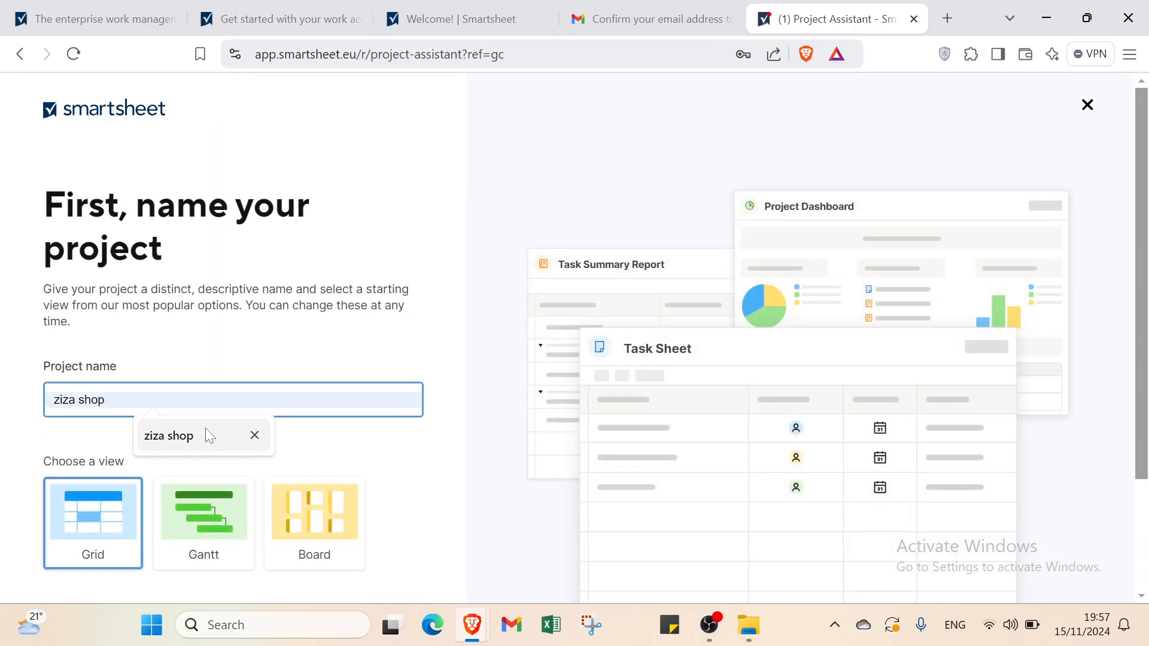
pyautogui.click(242, 541)
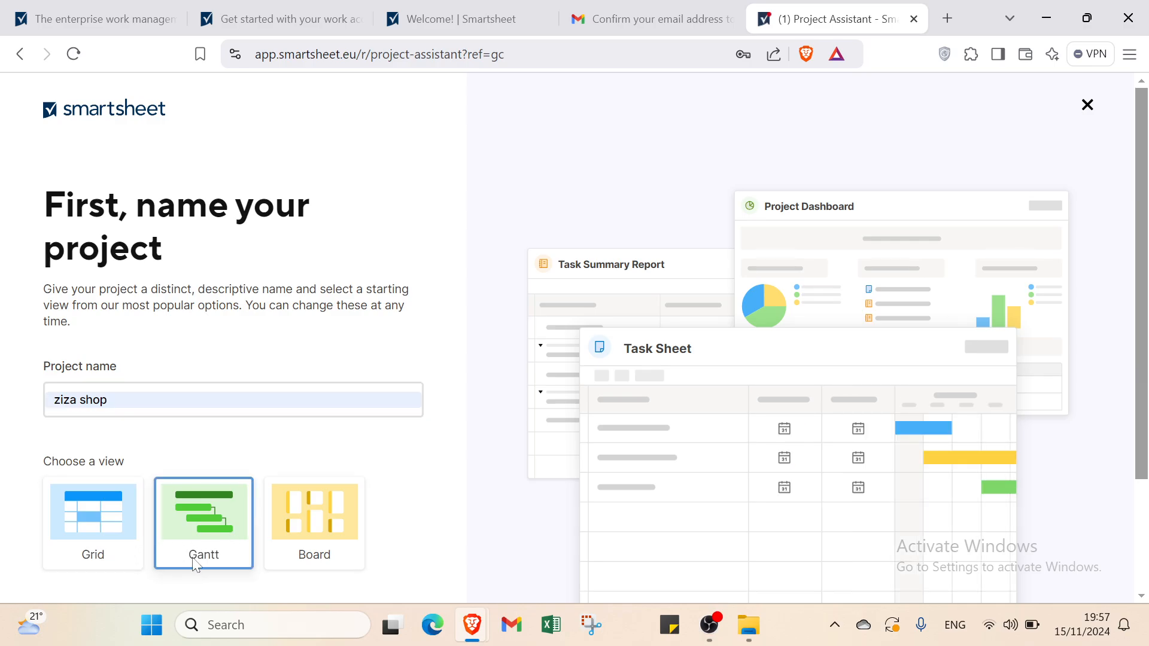
pyautogui.scroll(-3, 320, 553)
pyautogui.click(325, 487)
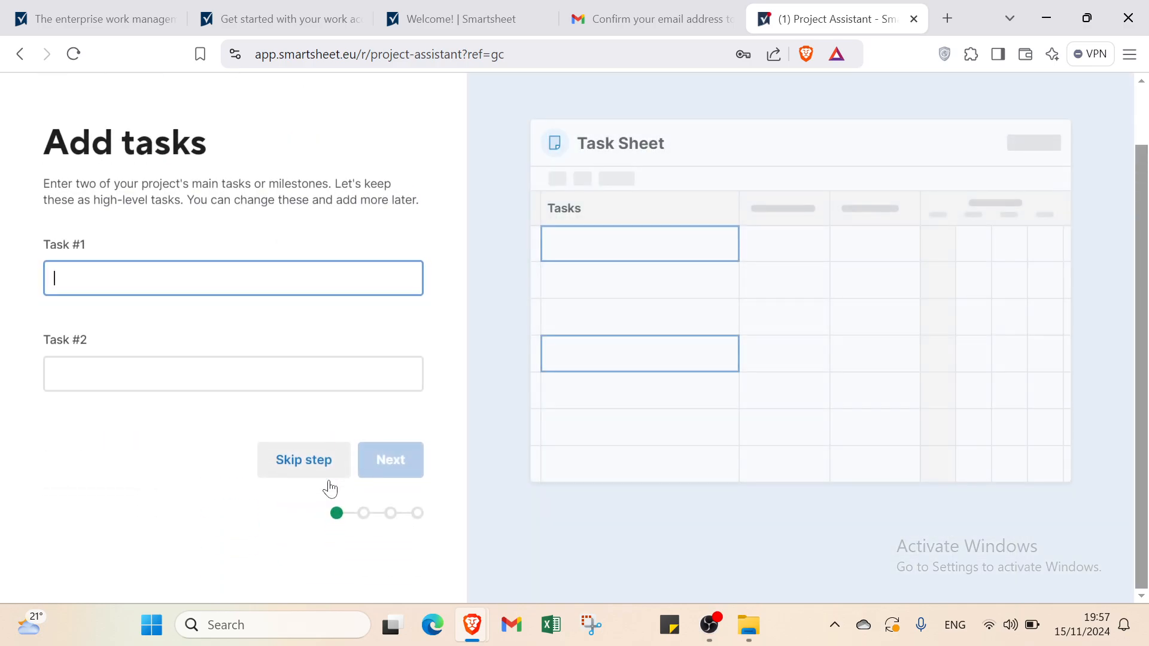
# Build the project from the guided setup, skipping the task and subtask entries.
pyautogui.click(322, 472)
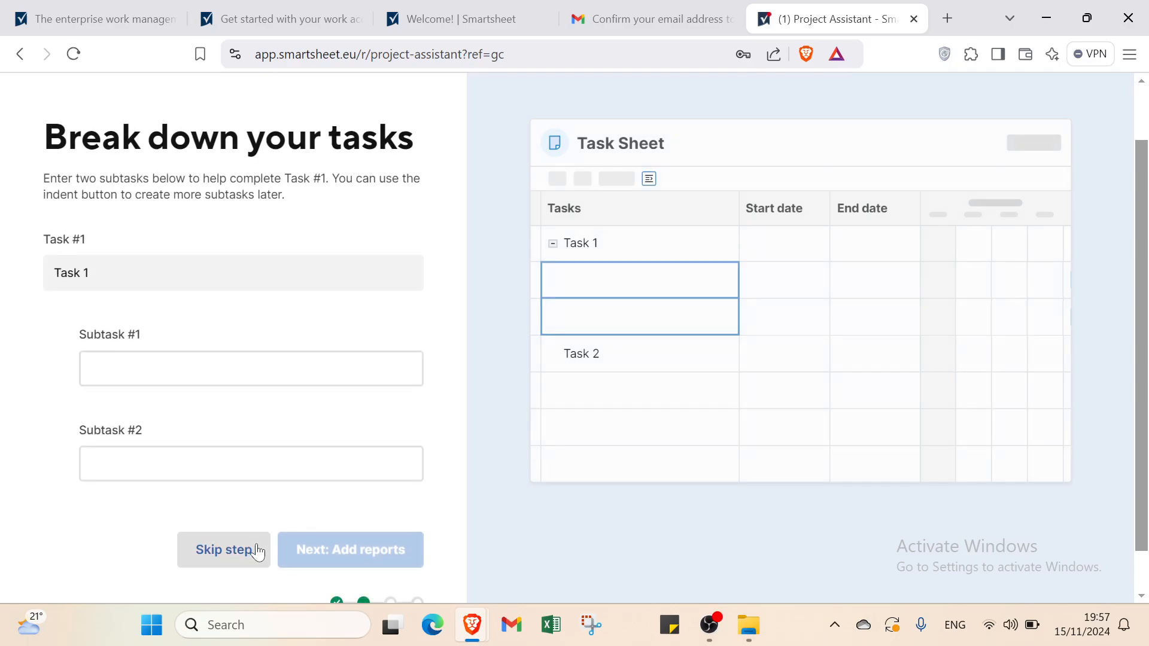
pyautogui.click(257, 551)
pyautogui.click(351, 434)
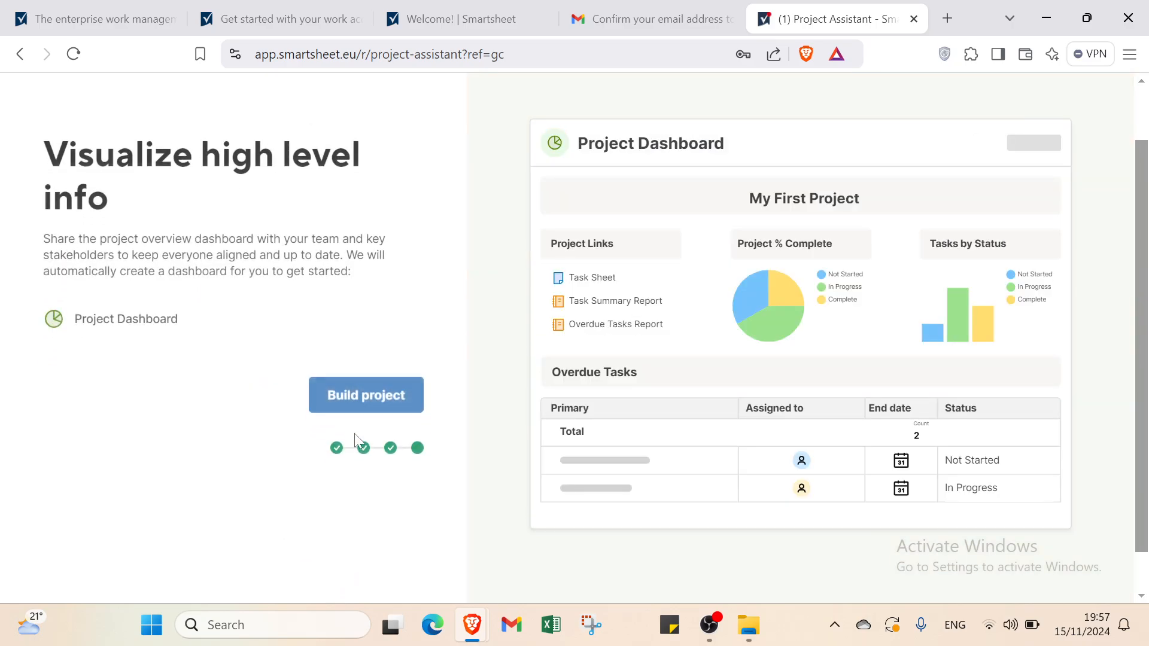
pyautogui.click(378, 394)
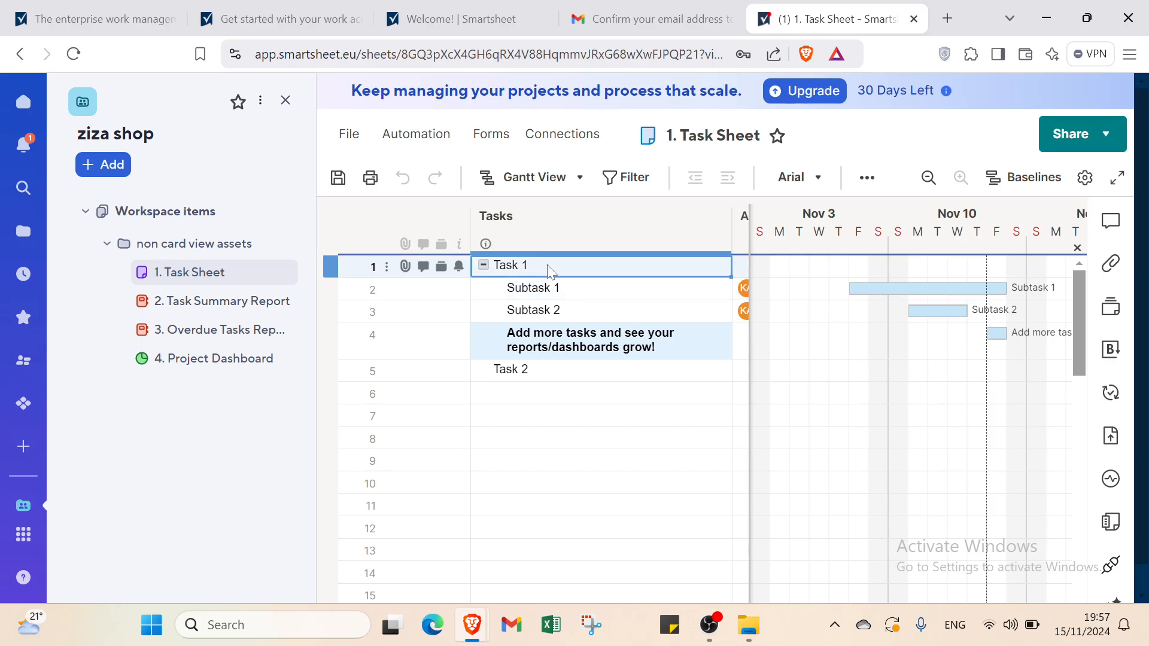
# Clear the sample task and subtask names from rows 1 to 5 of the Task Sheet.
pyautogui.press('Delete')
pyautogui.click(548, 289)
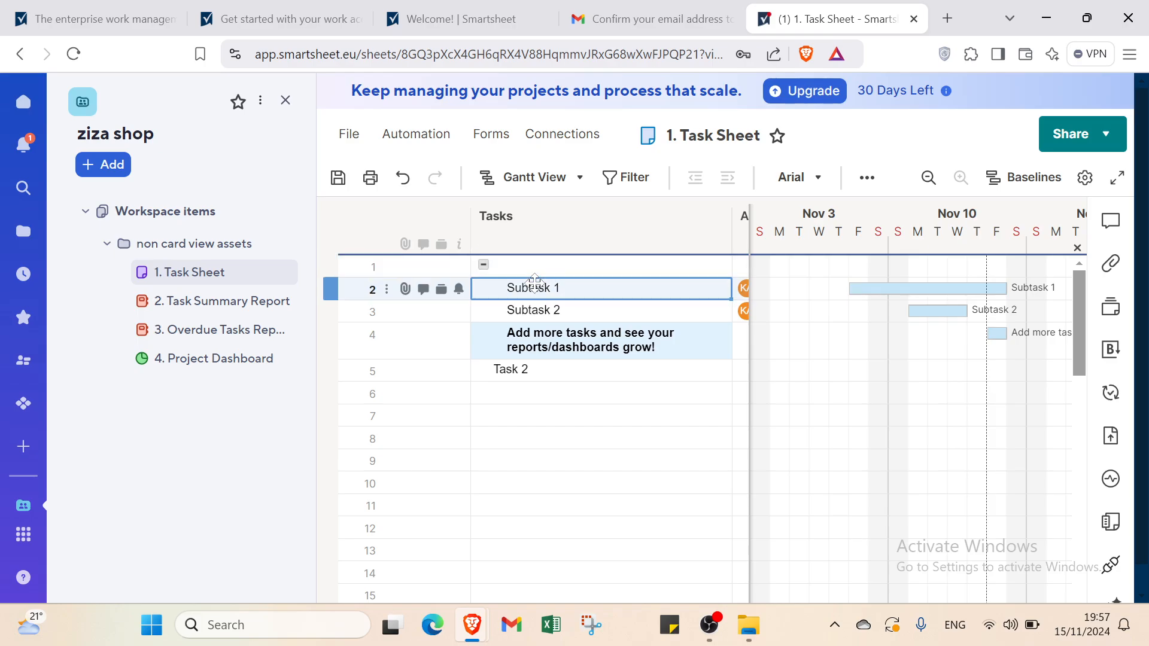
pyautogui.press('Delete')
pyautogui.click(547, 311)
pyautogui.press('Delete')
pyautogui.click(548, 338)
pyautogui.press('Delete')
pyautogui.click(547, 356)
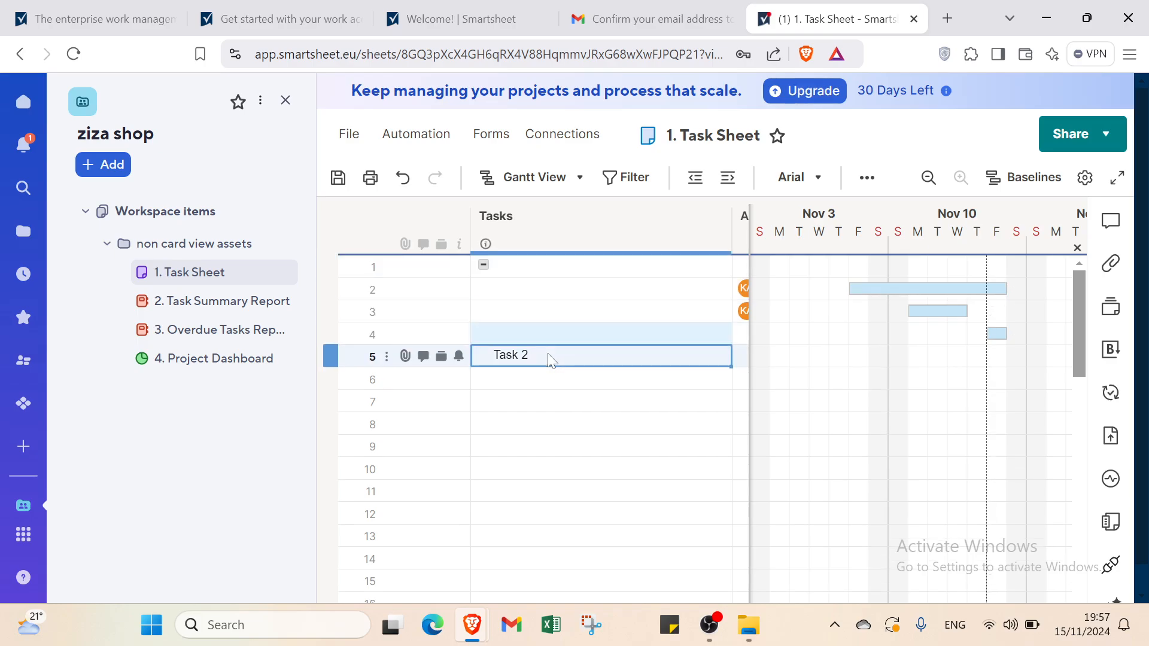
pyautogui.press('Delete')
pyautogui.click(537, 264)
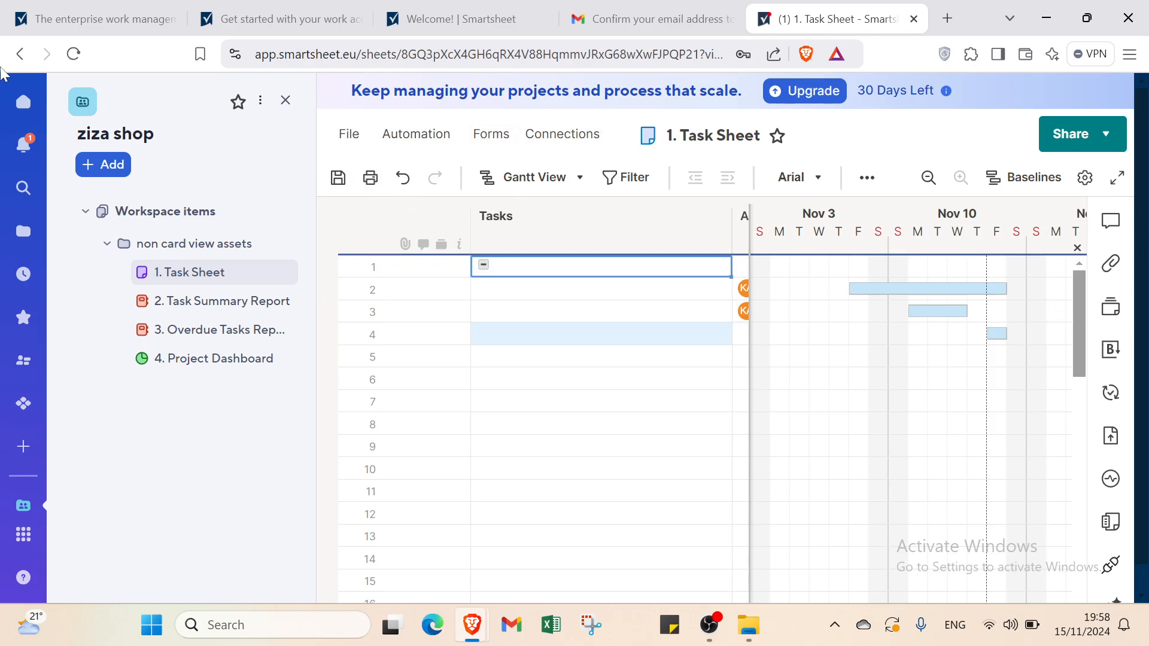
# View the item types that can be added to the ziza shop workspace, including the sheet starting views.
pyautogui.click(81, 164)
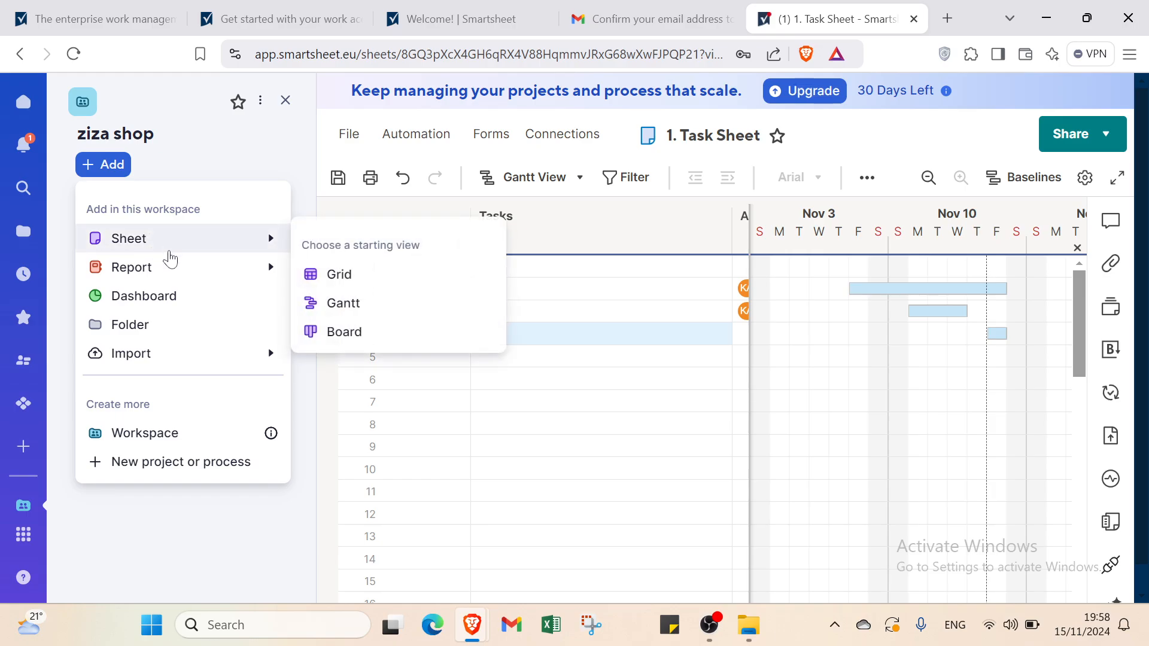
pyautogui.moveTo(195, 278)
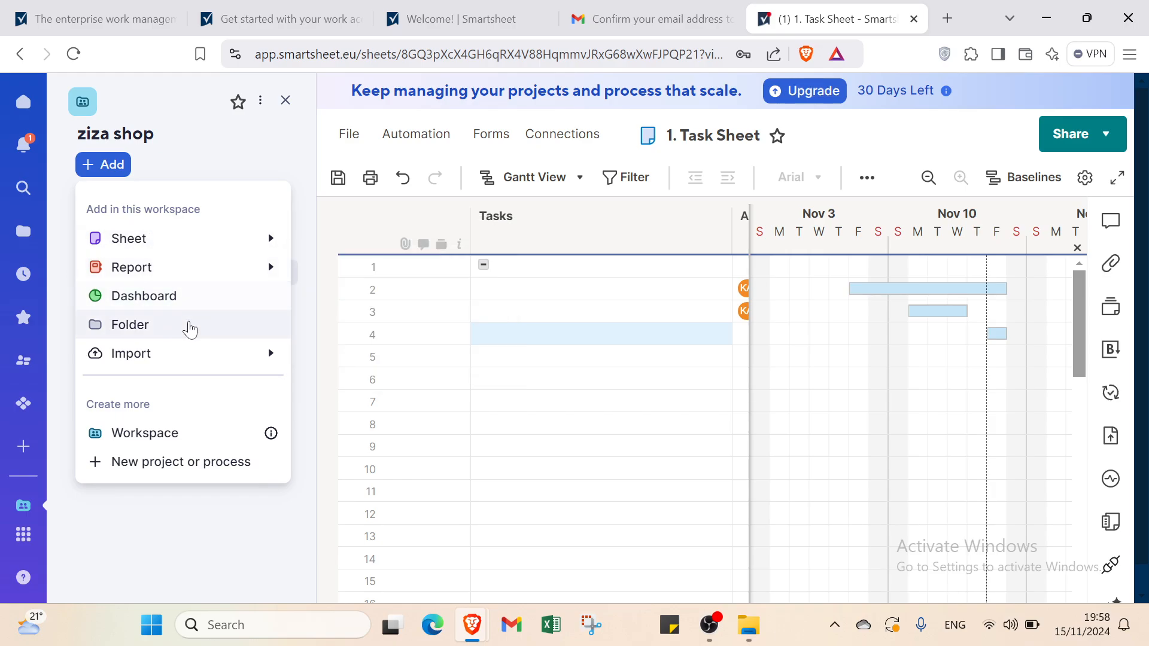
pyautogui.click(195, 166)
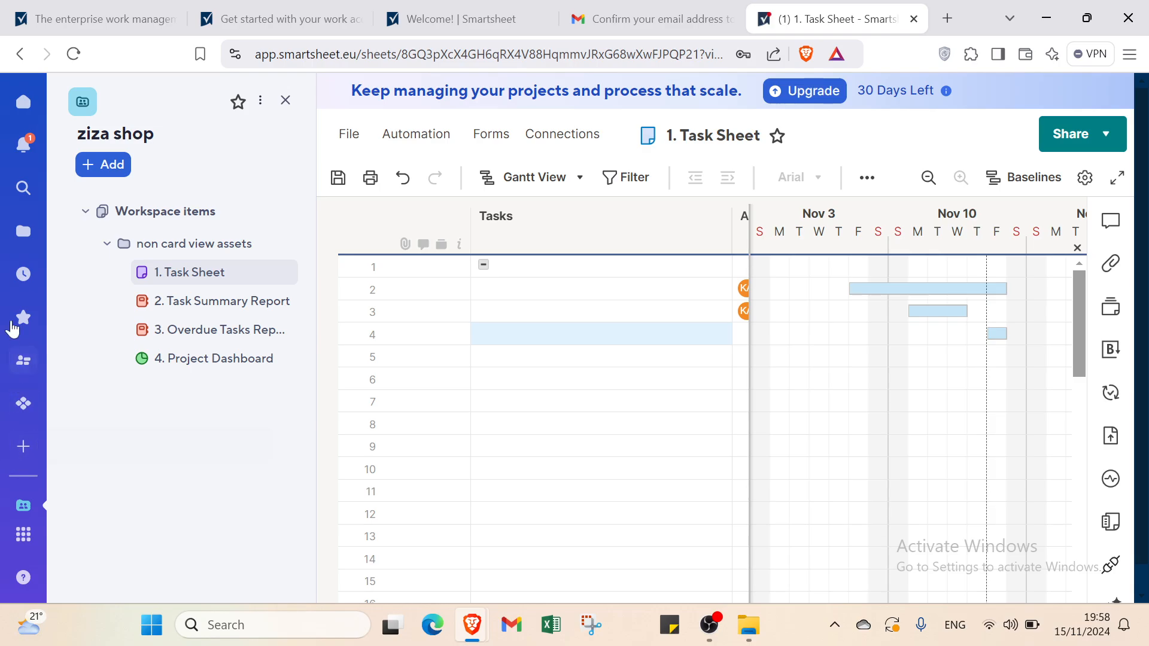
# Leave the Task Sheet for the account's home page without saving the changes.
pyautogui.click(25, 114)
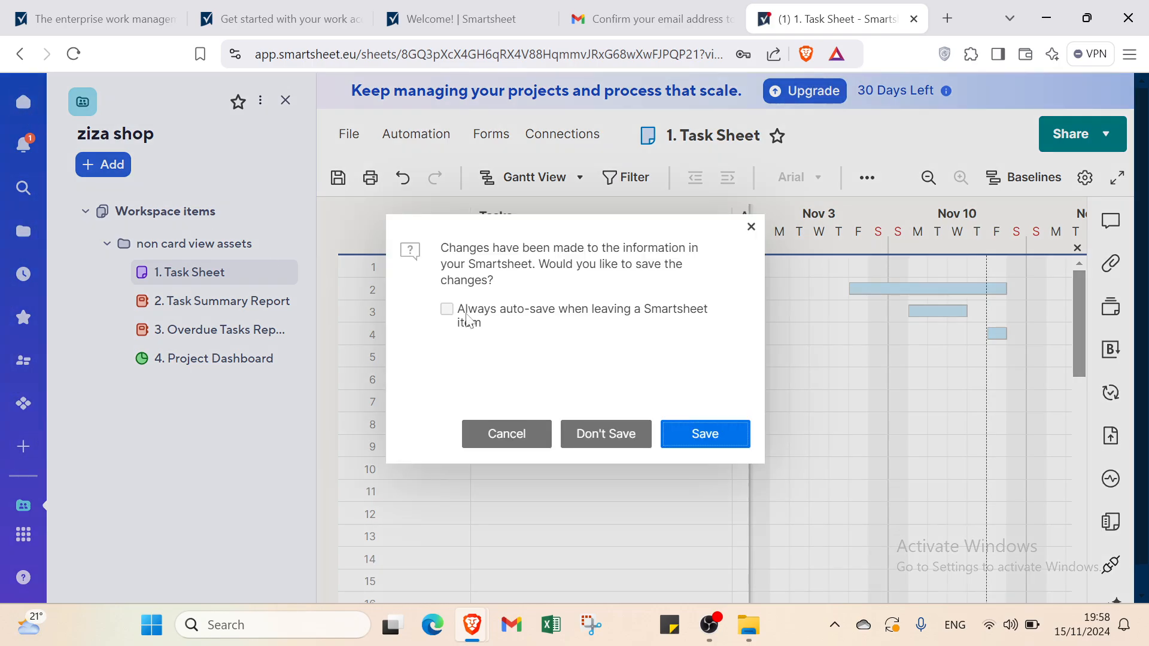
pyautogui.click(608, 448)
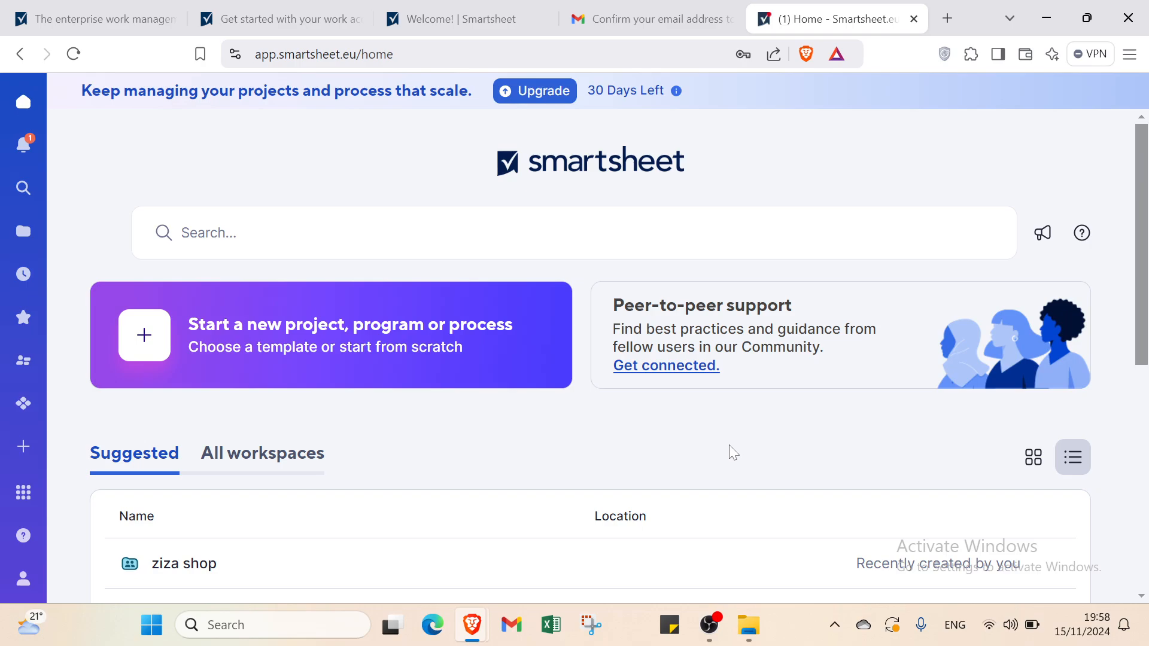
# Switch back to the Smartsheet website and look over its landing page.
pyautogui.click(62, 10)
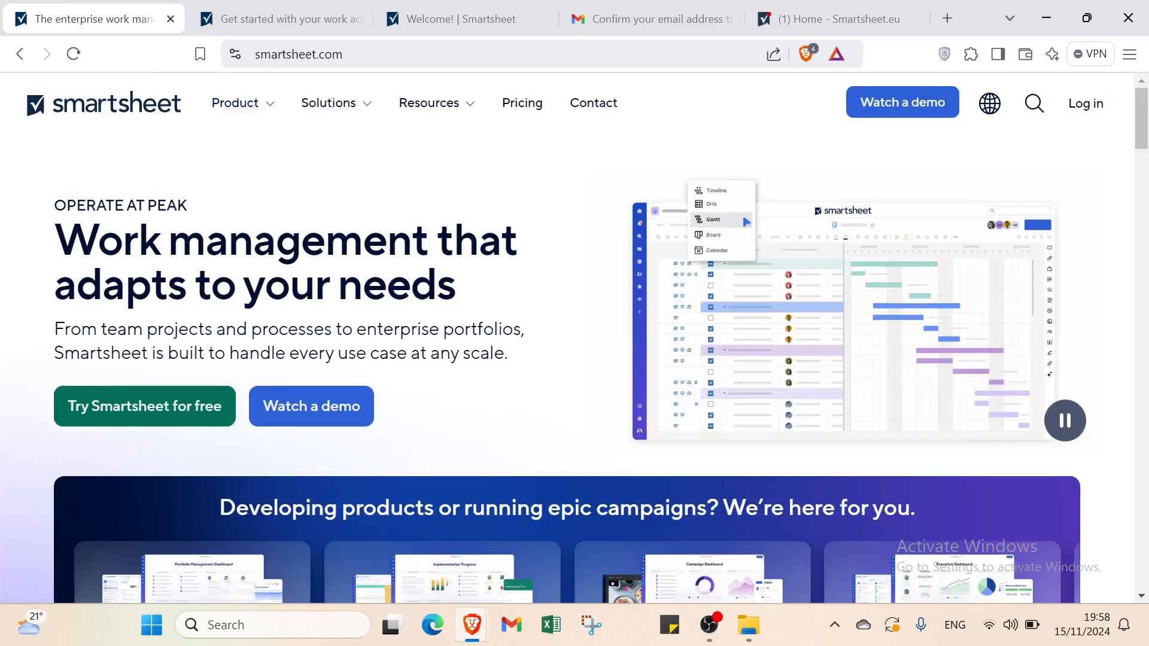
pyautogui.scroll(-5, 352, 337)
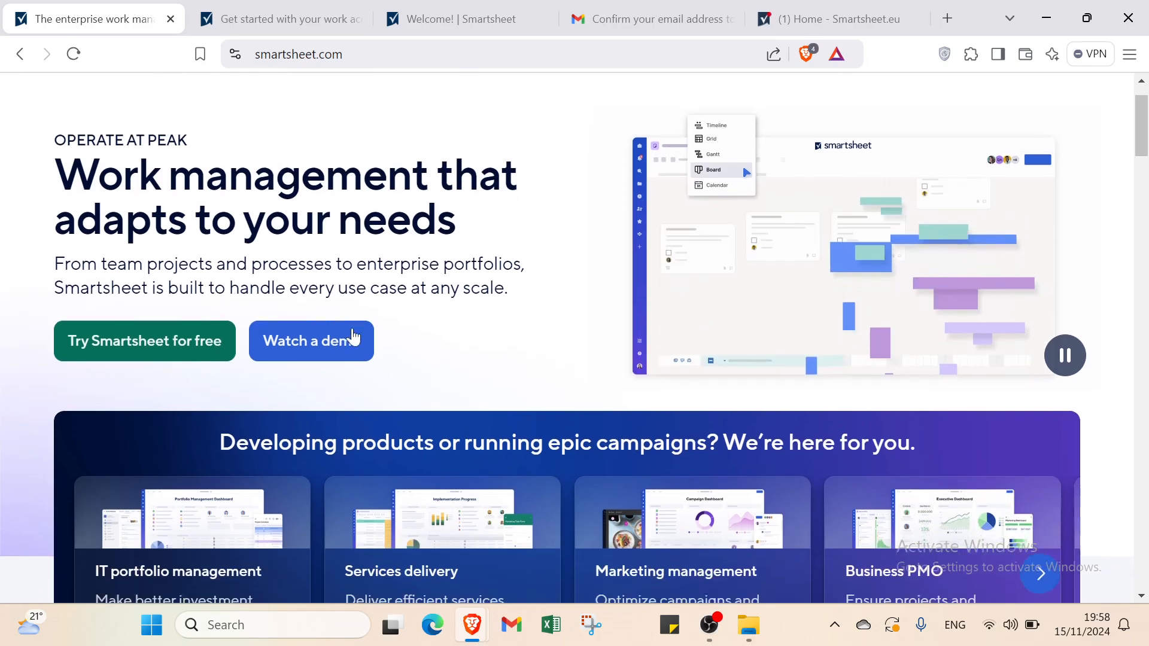
pyautogui.scroll(5, 351, 337)
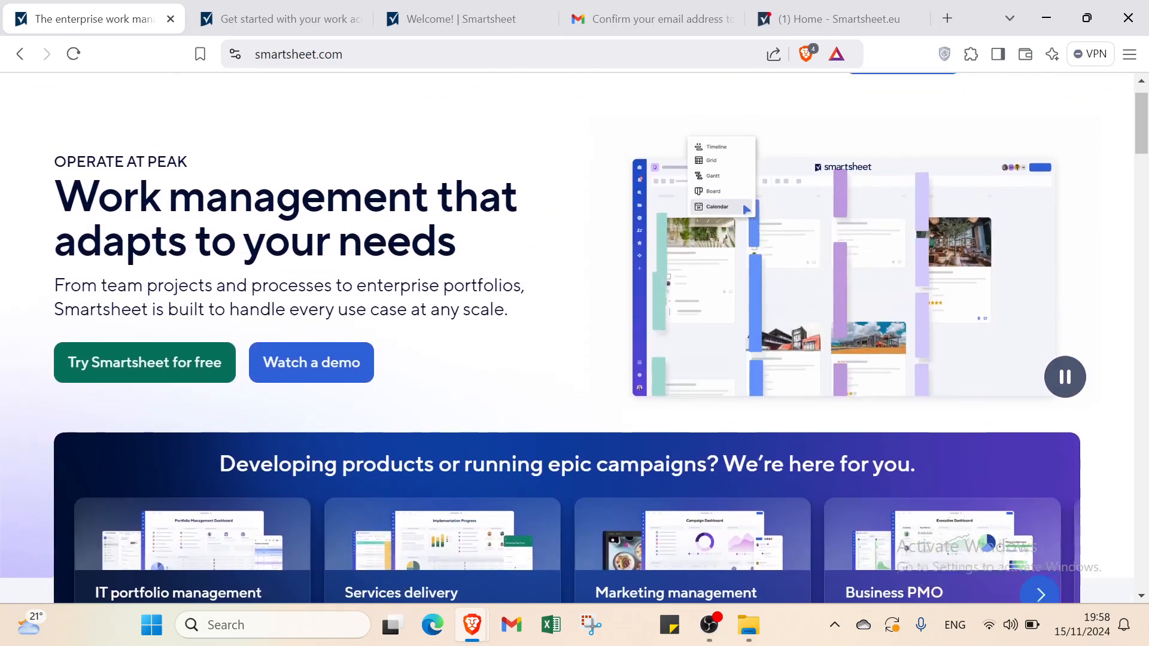